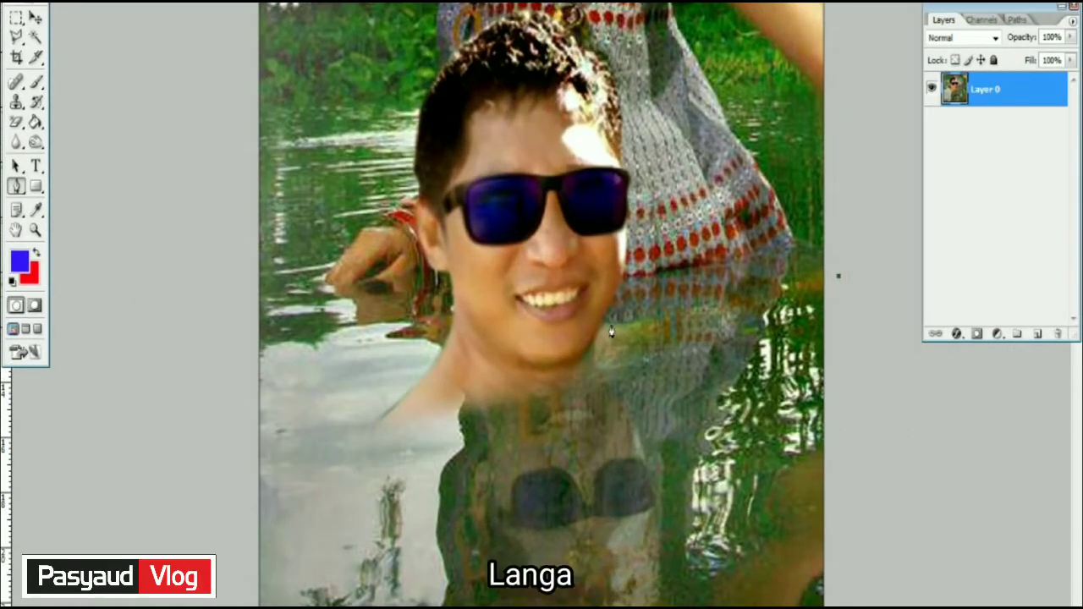
# - Start the pen path around the man, zooming in to trace his hair edge
pyautogui.click(608, 320)
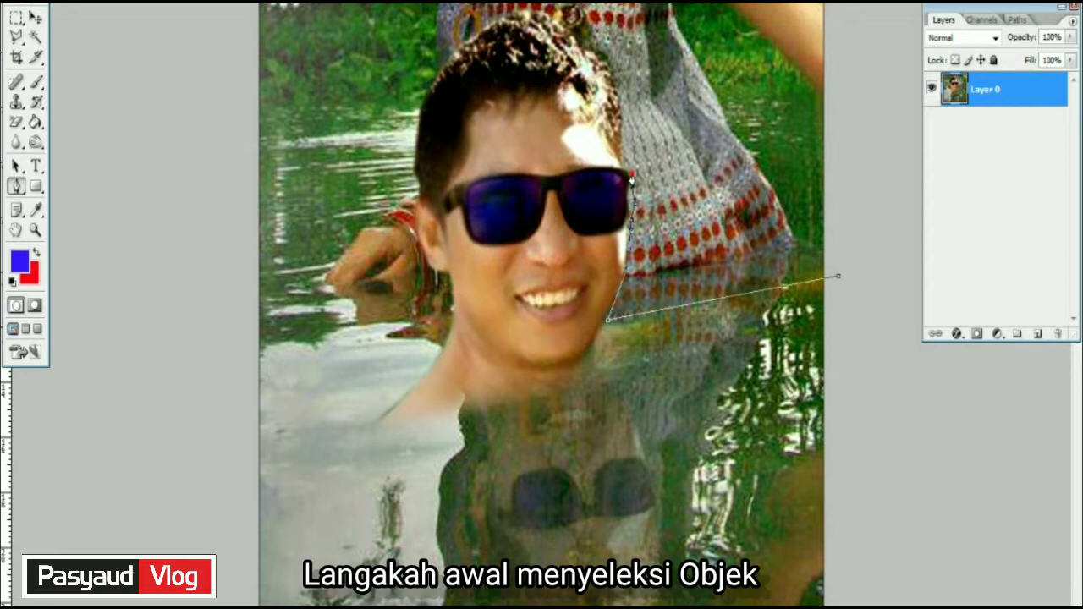
pyautogui.hotkey('ctrl', '+')
pyautogui.hotkey('ctrl', '+')
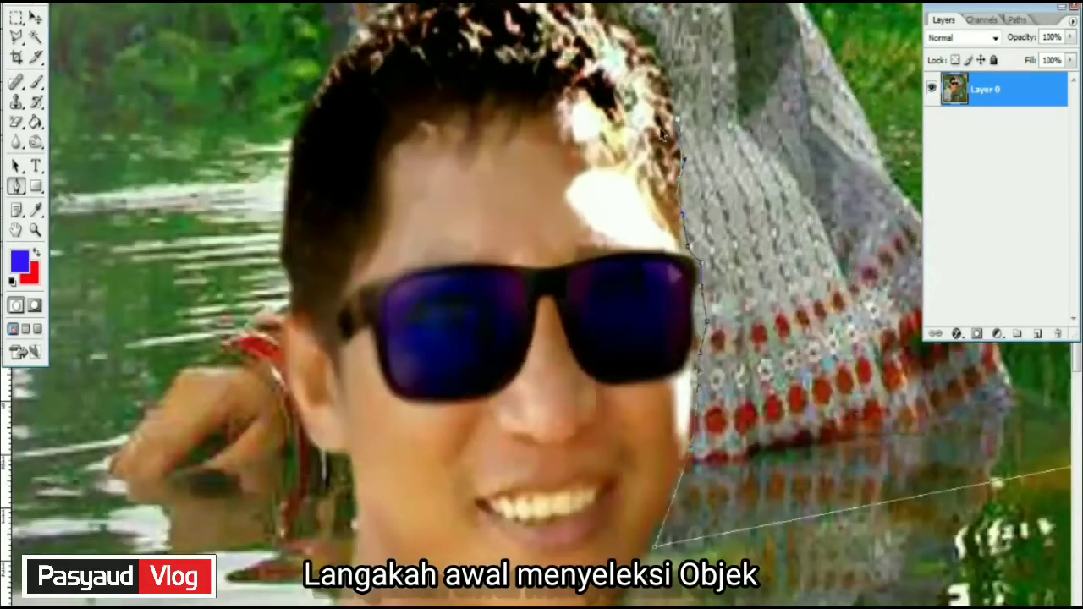
pyautogui.moveTo(558, 42); pyautogui.dragTo(629, 100)
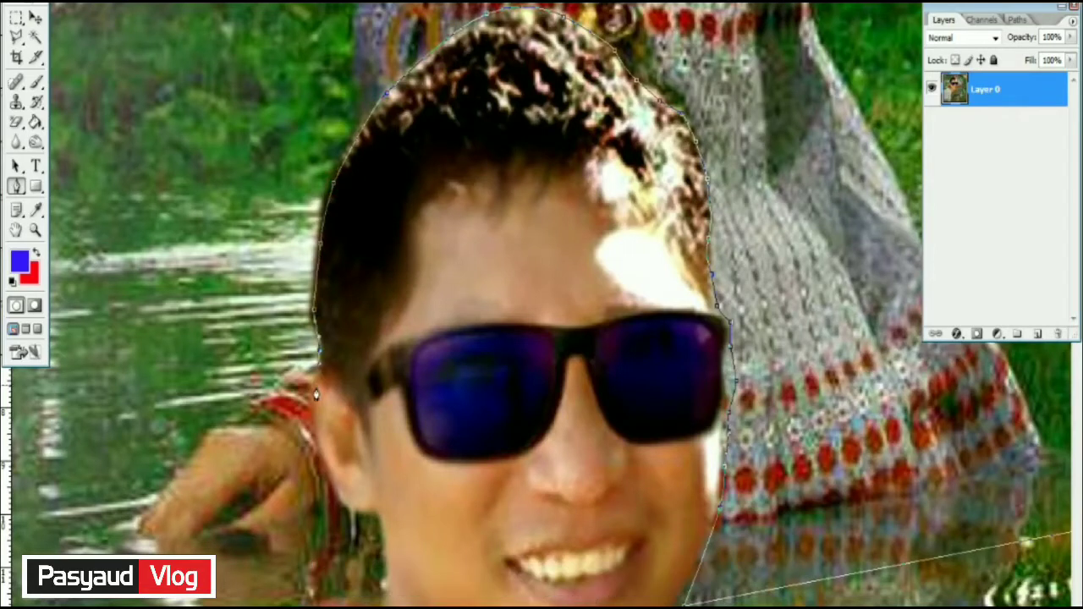
pyautogui.hotkey('ctrl', '-')
pyautogui.hotkey('ctrl', '-')
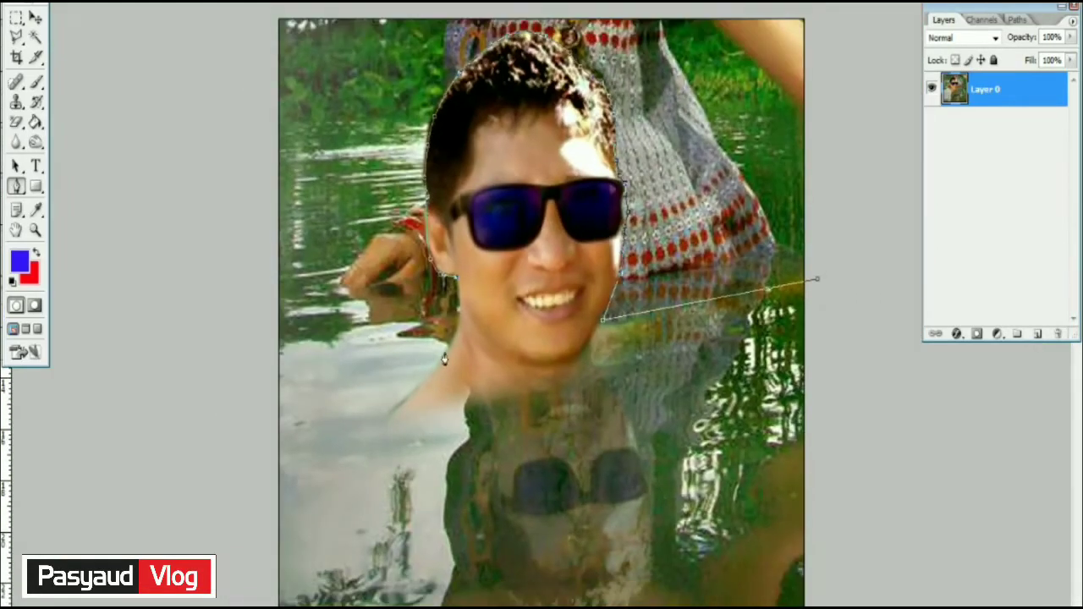
pyautogui.hotkey('ctrl', '-')
# - Close the path around the man's head and shoulders and convert it into a selection
pyautogui.click(274, 341)
pyautogui.click(288, 62)
pyautogui.click(656, 50)
pyautogui.click(804, 271)
pyautogui.rightClick(707, 303)
pyautogui.click(733, 414)
pyautogui.press('Return')
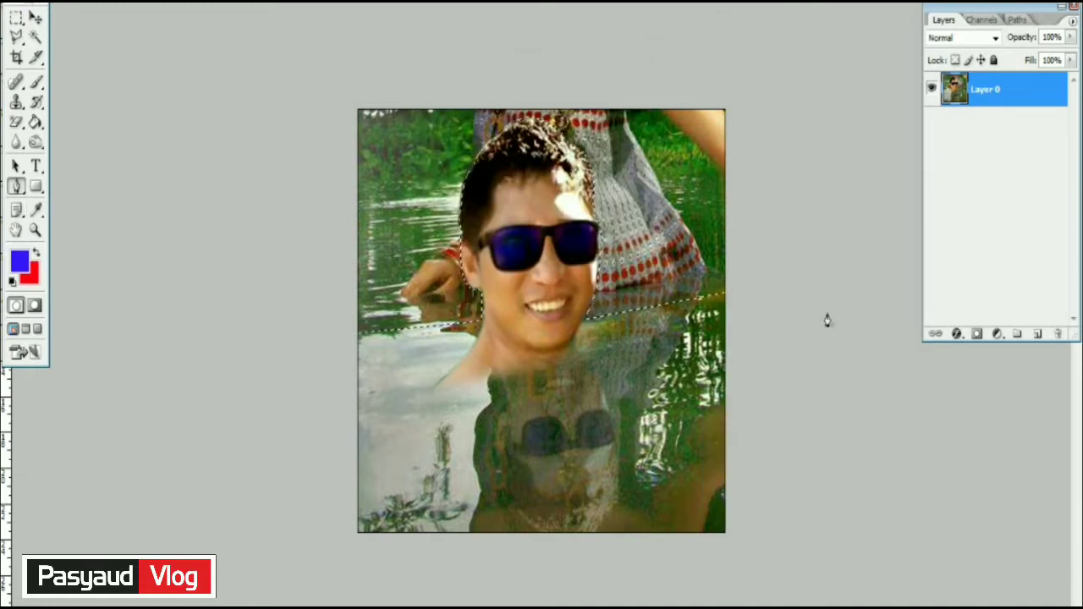
pyautogui.press('Delete')
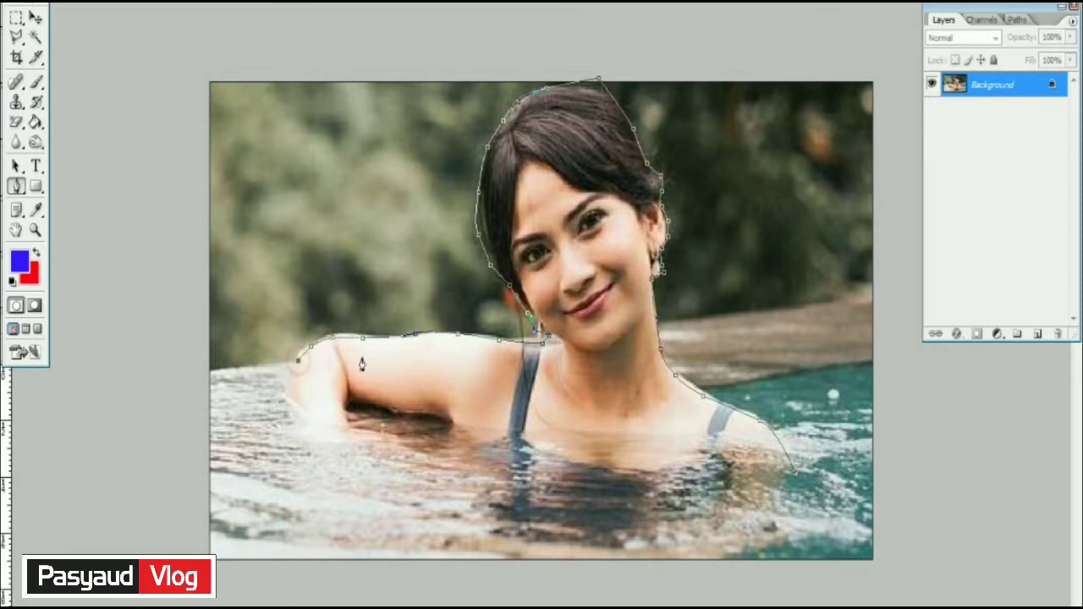
# - Close the pen outline around the woman and turn it into an active selection
pyautogui.hotkey('ctrl', '-')
pyautogui.moveTo(653, 568); pyautogui.dragTo(711, 554)
pyautogui.click(821, 444)
pyautogui.moveTo(795, 376); pyautogui.dragTo(784, 402)
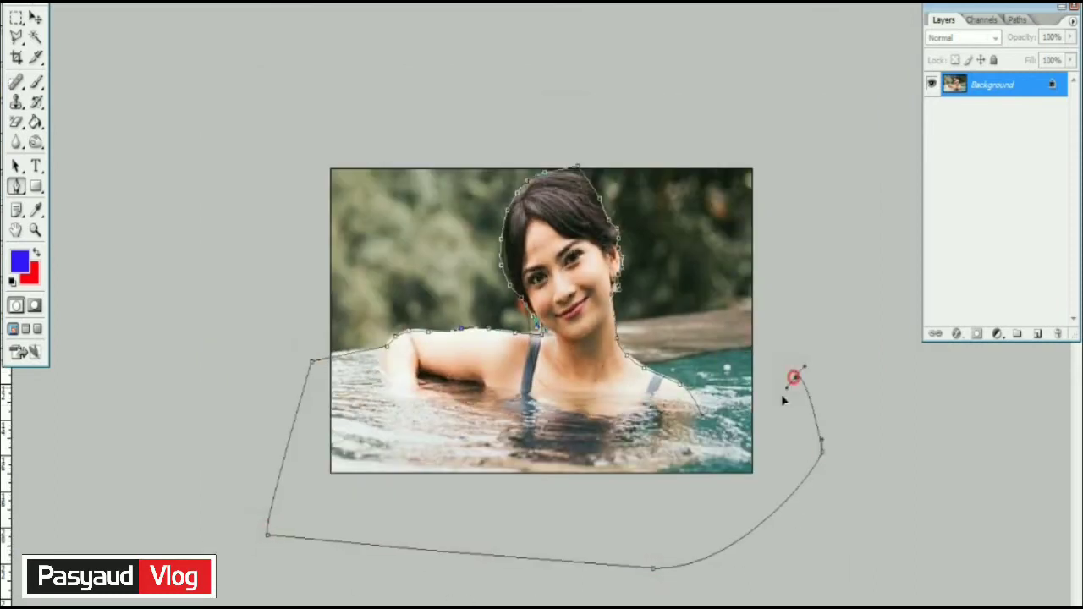
pyautogui.rightClick(691, 391)
pyautogui.click(733, 512)
pyautogui.click(617, 129)
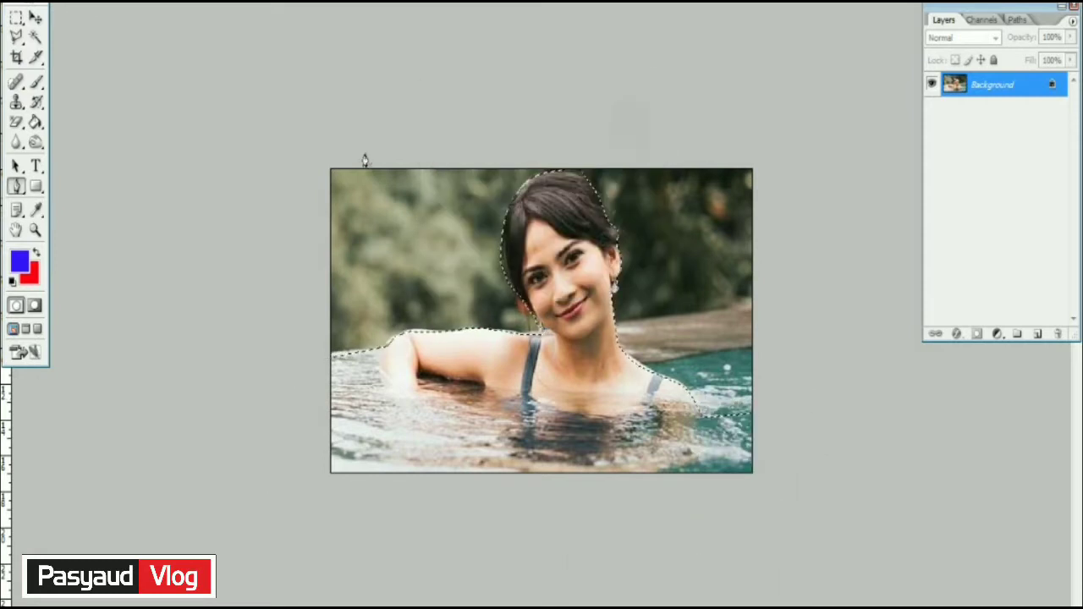
# - Convert the woman photo's Background into Layer 0
pyautogui.click(35, 17)
pyautogui.doubleClick(995, 84)
pyautogui.click(658, 145)
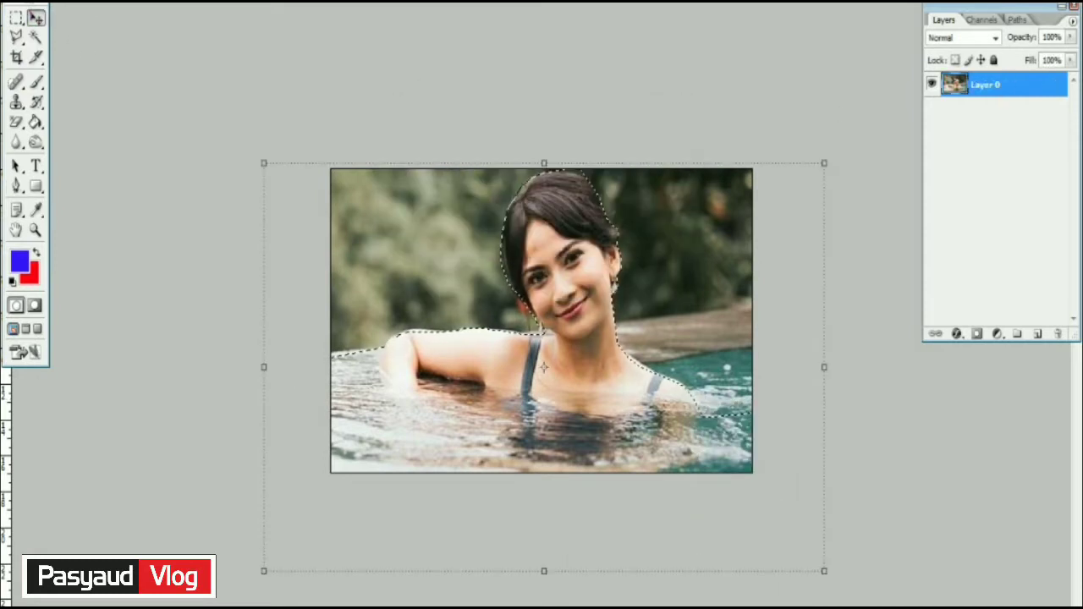
# - Drag the selected woman into the man's document as Layer 1
pyautogui.click(739, 218)
pyautogui.moveTo(500, 43); pyautogui.dragTo(777, 43)
pyautogui.click(411, 205)
pyautogui.moveTo(412, 206); pyautogui.dragTo(762, 254)
pyautogui.moveTo(715, 42); pyautogui.dragTo(397, 42)
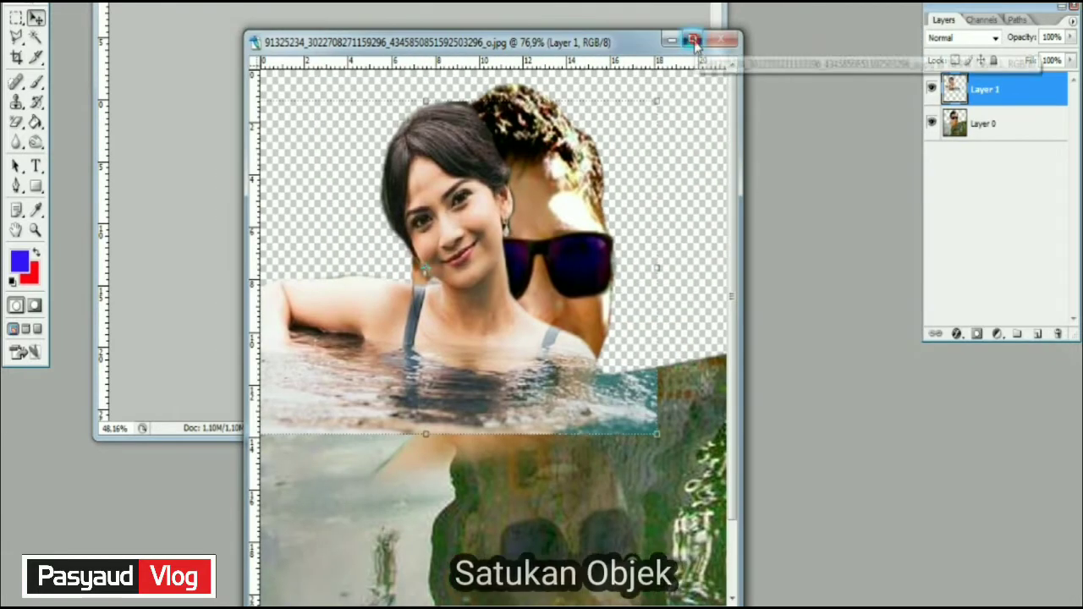
pyautogui.press('f')
# - Move the woman's layer below the man's, enlarge her and reposition both figures
pyautogui.moveTo(779, 550); pyautogui.dragTo(711, 550)
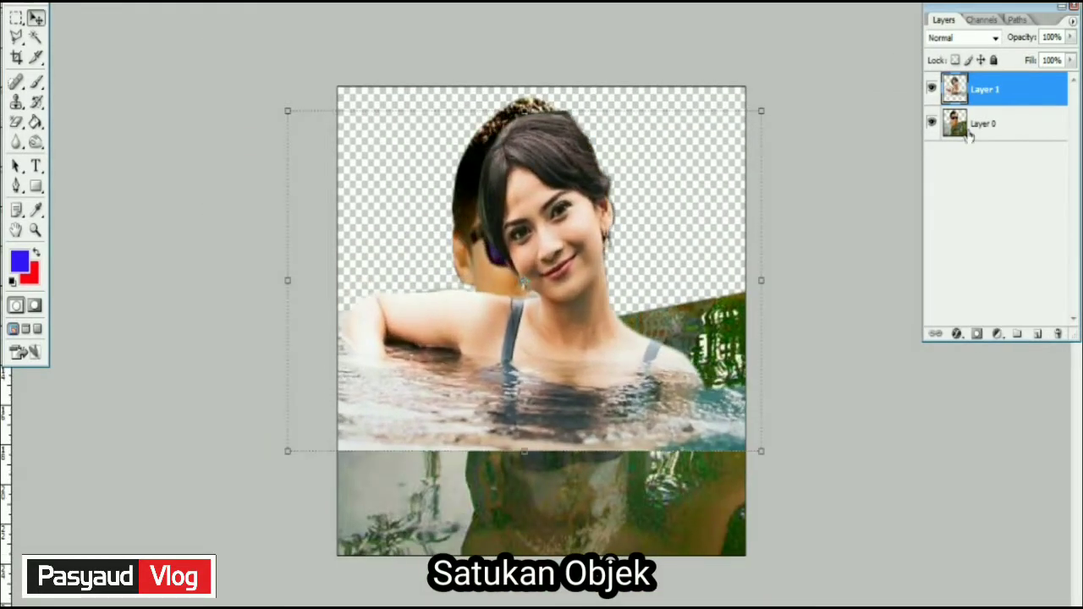
pyautogui.moveTo(957, 89); pyautogui.dragTo(965, 137)
pyautogui.moveTo(626, 273); pyautogui.dragTo(713, 221)
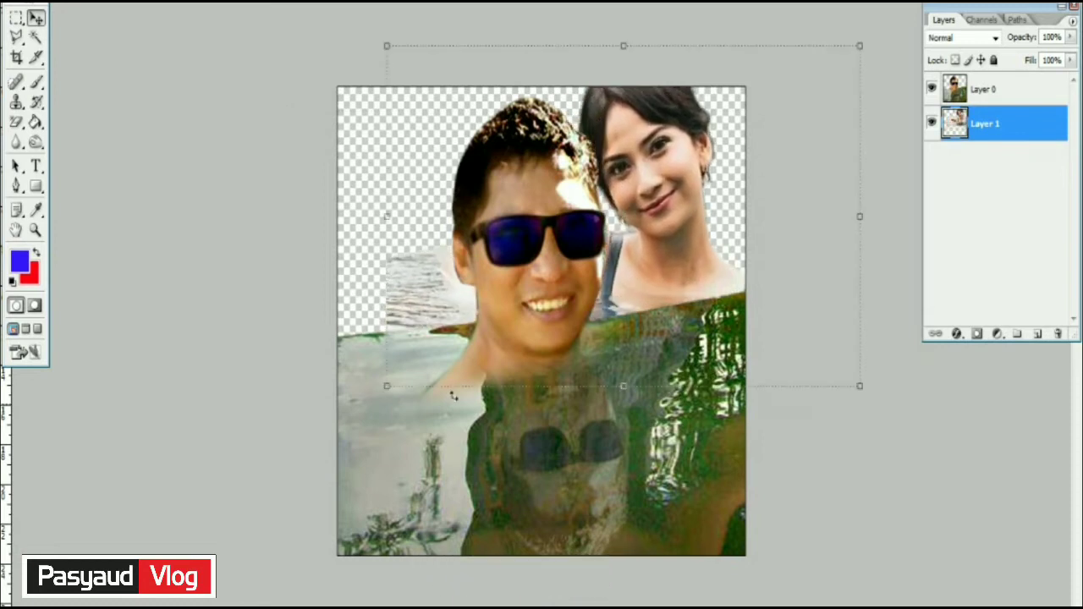
pyautogui.moveTo(382, 382); pyautogui.dragTo(346, 411)
pyautogui.click(583, 388)
pyautogui.moveTo(583, 388); pyautogui.dragTo(582, 443)
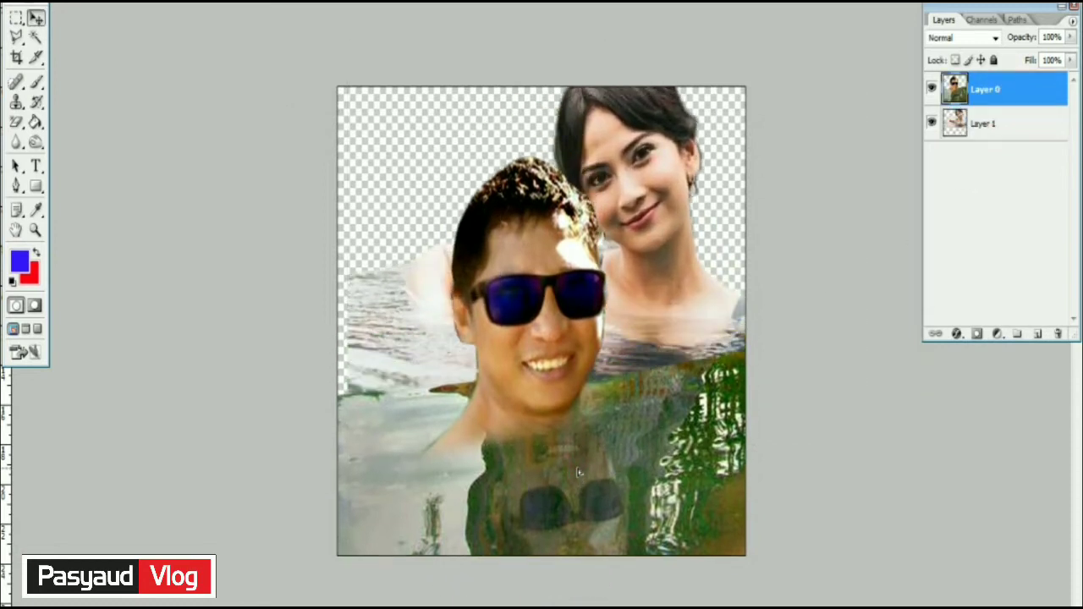
# - Select the woman's layer, nudge it down and right, and Free Transform it
pyautogui.rightClick(672, 314)
pyautogui.click(703, 338)
pyautogui.hotkey('shift', 'Down')
pyautogui.hotkey('shift', 'Down')
pyautogui.hotkey('shift', 'Down')
pyautogui.hotkey('shift', 'Right')
pyautogui.hotkey('shift', 'Right')
pyautogui.hotkey('ctrl', 't')
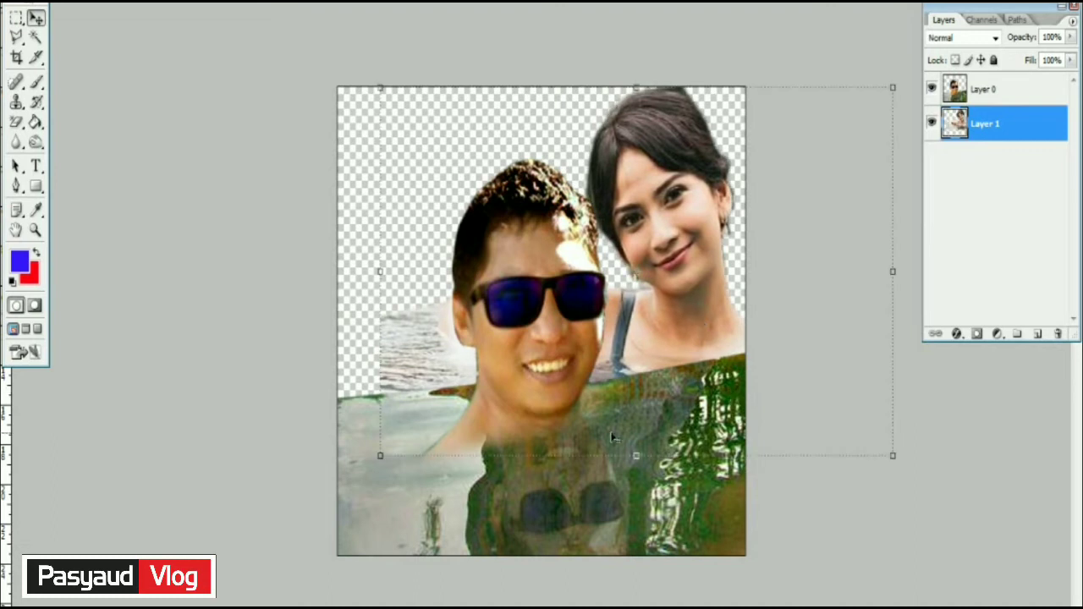
pyautogui.press('Return')
# - Select the man's Layer 0 and cycle through its blend modes, starting from Darken
pyautogui.hotkey('alt', ']')
pyautogui.click(965, 37)
pyautogui.press('Down')
pyautogui.press('Down')
pyautogui.press('Down')
pyautogui.press('Down')
pyautogui.press('Down')
pyautogui.press('Down')
pyautogui.press('Down')
pyautogui.press('Down')
pyautogui.press('Down')
pyautogui.press('Down')
pyautogui.press('Down')
pyautogui.press('Down')
pyautogui.press('Down')
pyautogui.press('Down')
pyautogui.press('Down')
pyautogui.press('Down')
pyautogui.press('Down')
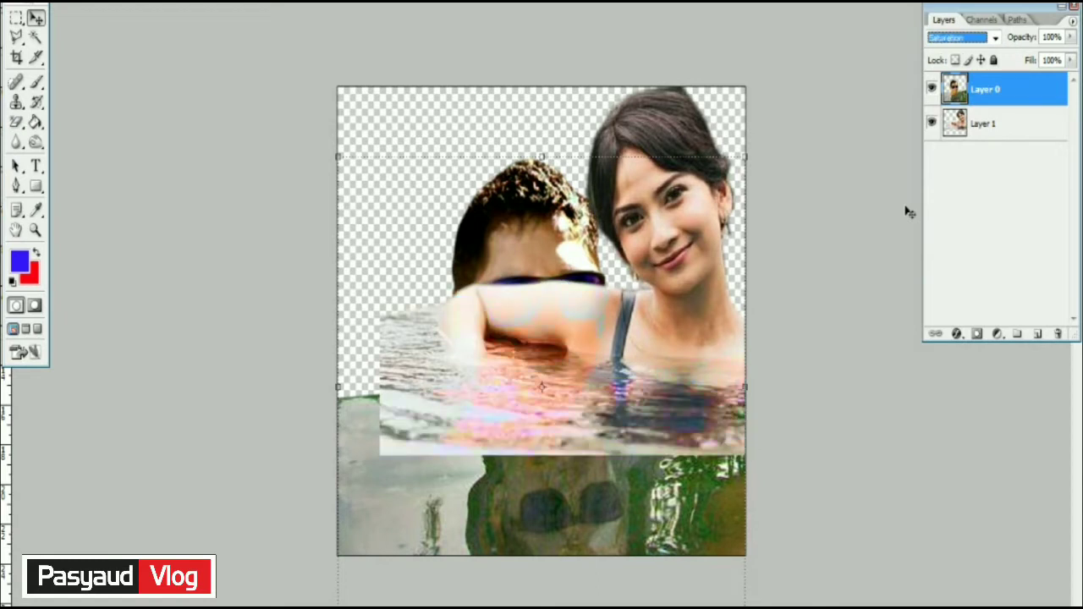
pyautogui.press('Down')
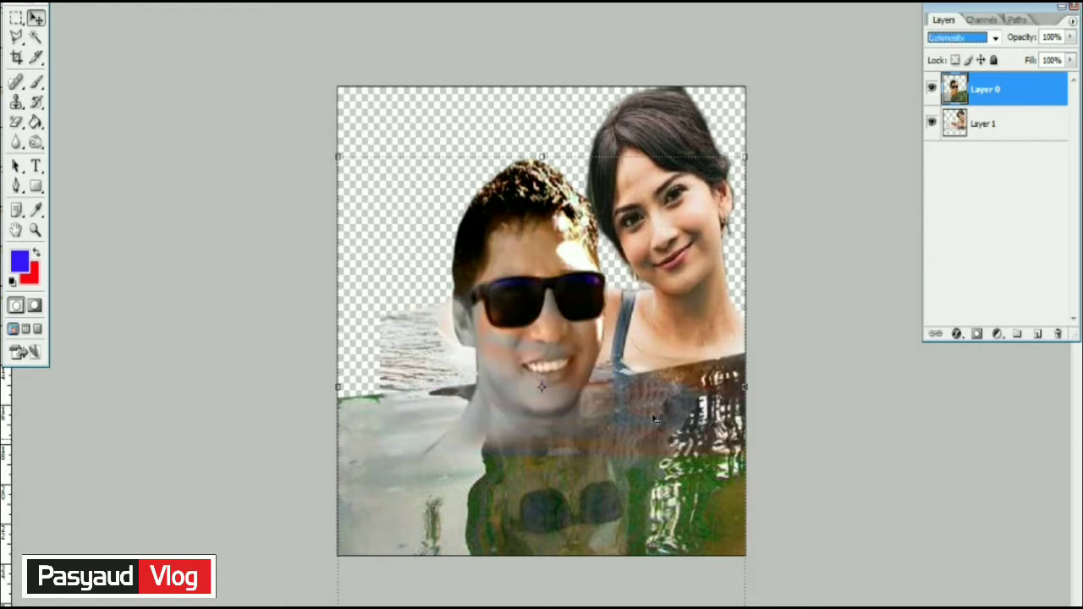
# - Return Layer 0 to Normal blending, then enlarge and shift the woman's Layer 1 nearer the man
pyautogui.moveTo(654, 419); pyautogui.dragTo(654, 435)
pyautogui.click(965, 38)
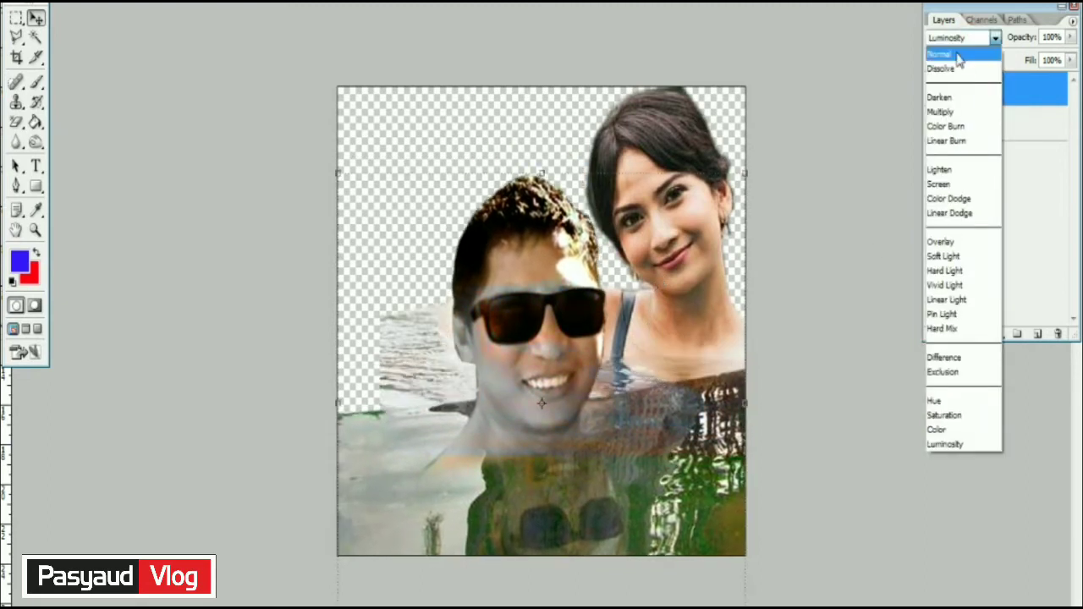
pyautogui.rightClick(693, 275)
pyautogui.click(719, 287)
pyautogui.moveTo(703, 254); pyautogui.dragTo(673, 228)
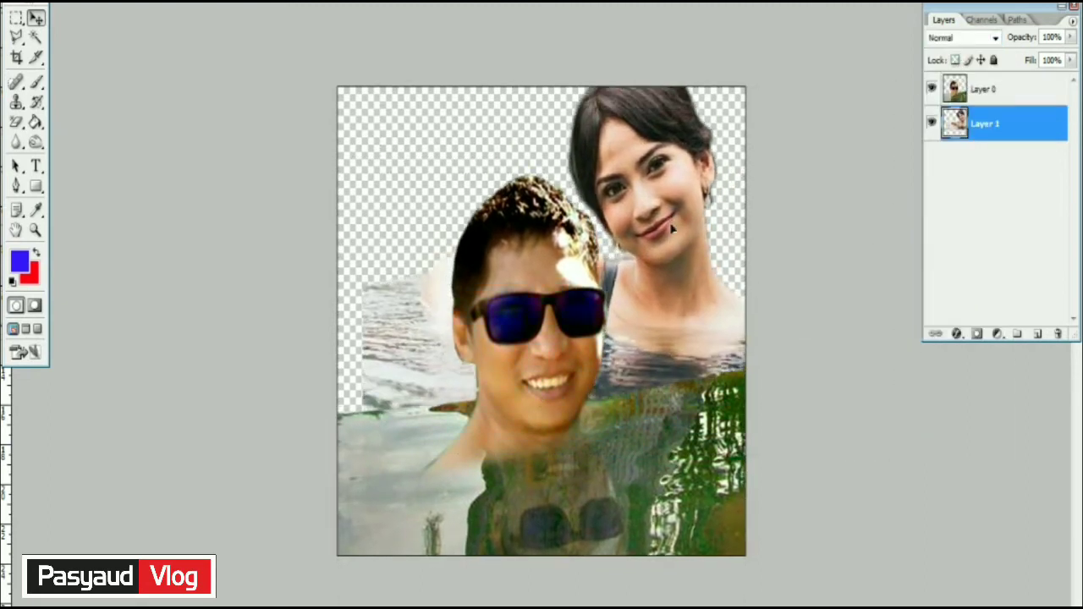
pyautogui.moveTo(360, 430); pyautogui.dragTo(324, 459)
pyautogui.moveTo(631, 317); pyautogui.dragTo(660, 316)
pyautogui.press('Return')
pyautogui.hotkey('ctrl', '-')
pyautogui.hotkey('ctrl', '-')
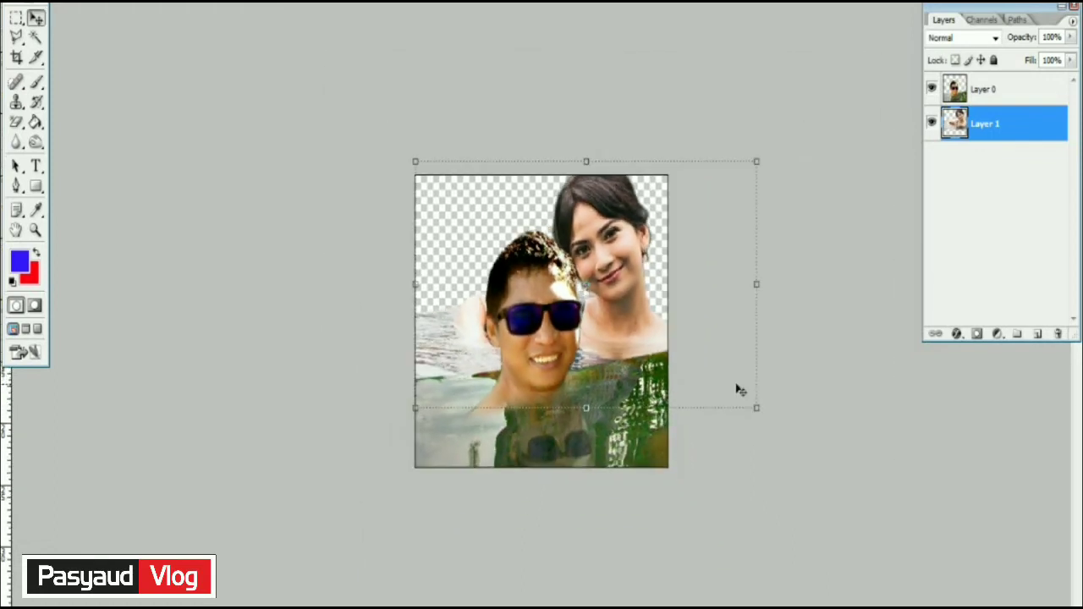
# - Select the man's Layer 0 and set up a 27 px, 0% hardness Eraser
pyautogui.rightClick(652, 441)
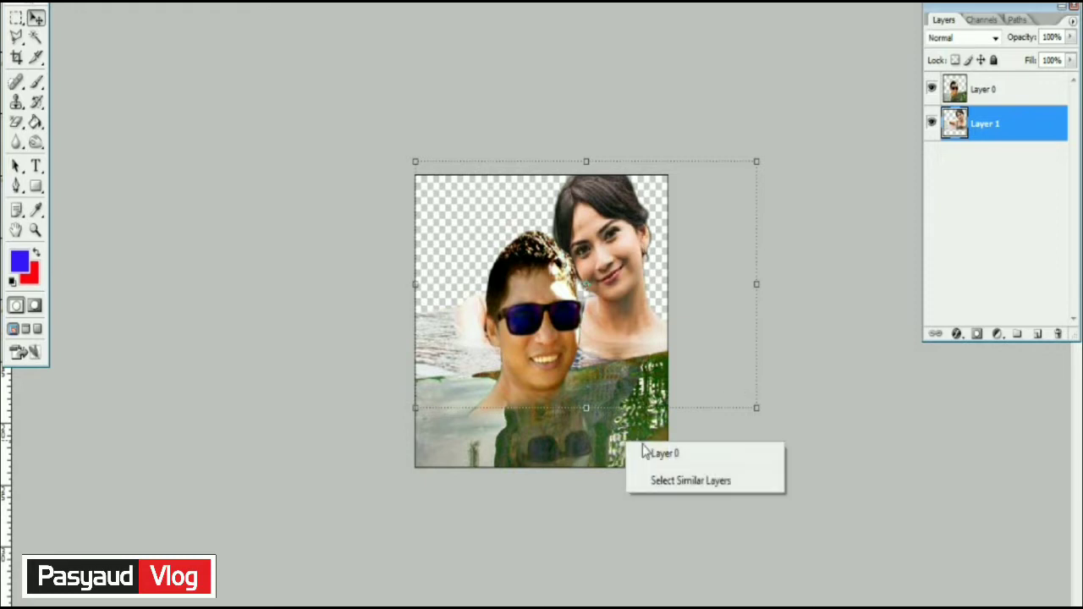
pyautogui.click(643, 447)
pyautogui.press('e')
pyautogui.hotkey('ctrl', '+')
pyautogui.rightClick(635, 415)
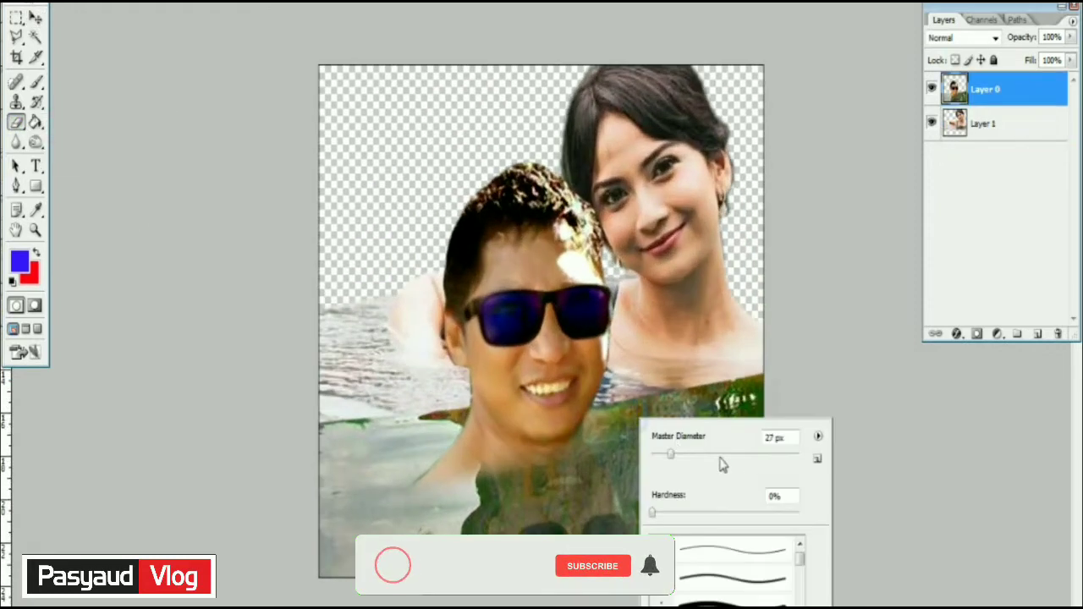
pyautogui.rightClick(721, 394)
pyautogui.press('Return')
# - Erase the green river water to the right of the man
pyautogui.moveTo(633, 432)
pyautogui.mouseDown()
pyautogui.moveTo(447, 415)
pyautogui.moveTo(331, 431)
pyautogui.moveTo(375, 327)
pyautogui.moveTo(313, 474)
pyautogui.moveTo(381, 460)
pyautogui.moveTo(392, 433)
pyautogui.mouseUp()
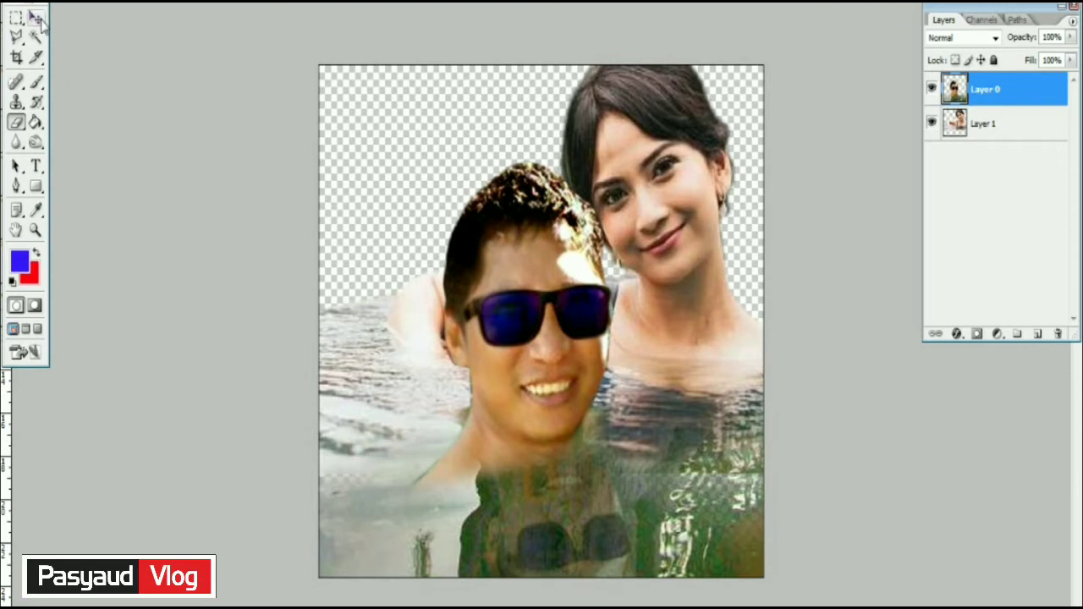
pyautogui.click(36, 18)
pyautogui.hotkey('ctrl', '-')
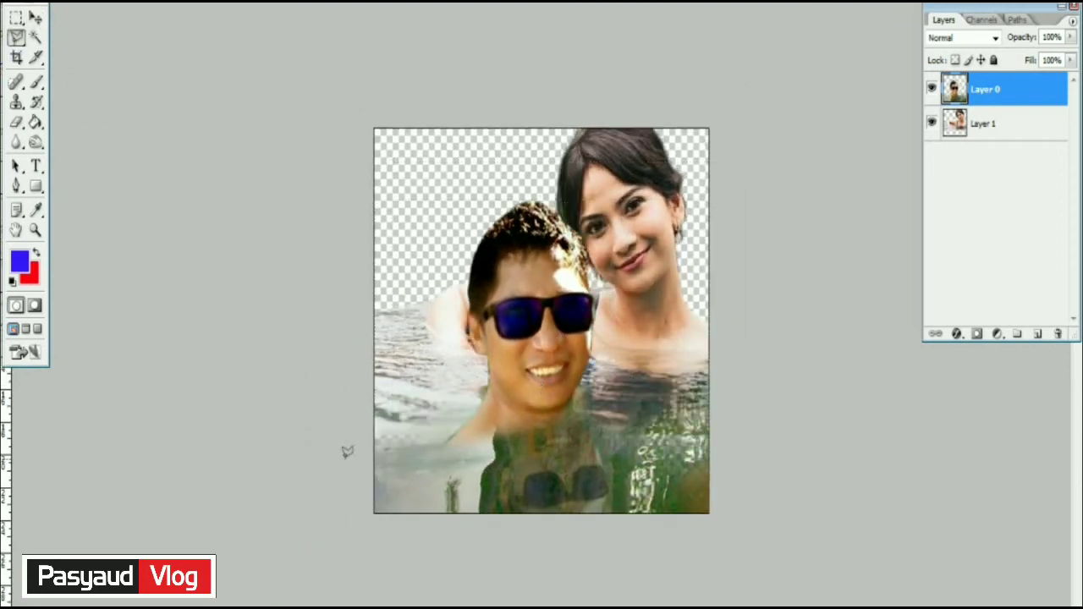
# - Polygonal-lasso the water below the man's chest
pyautogui.click(764, 453)
pyautogui.click(669, 593)
pyautogui.click(398, 583)
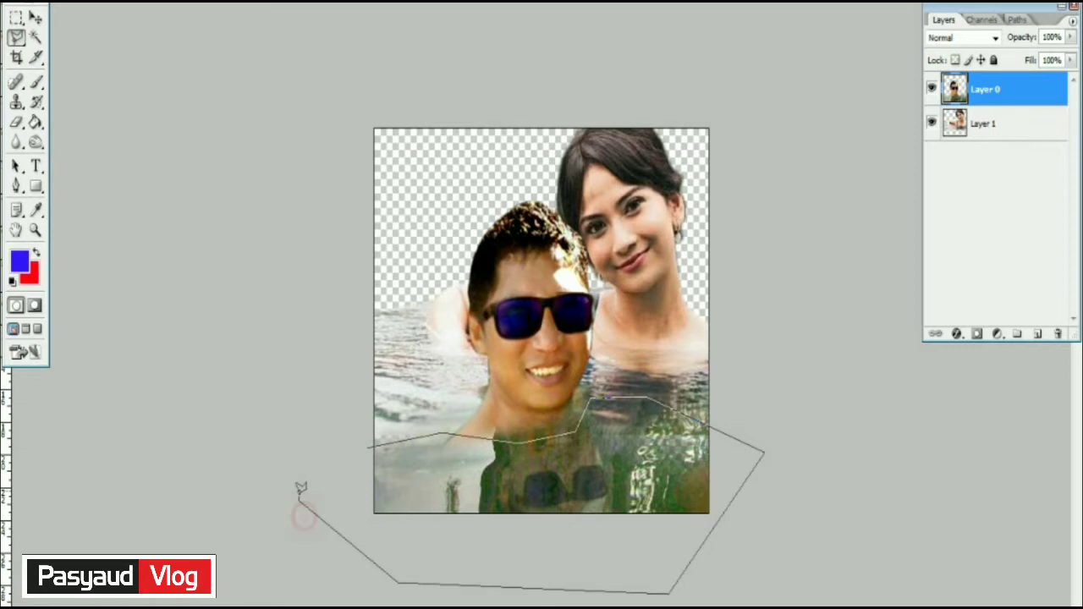
pyautogui.click(381, 441)
pyautogui.click(35, 18)
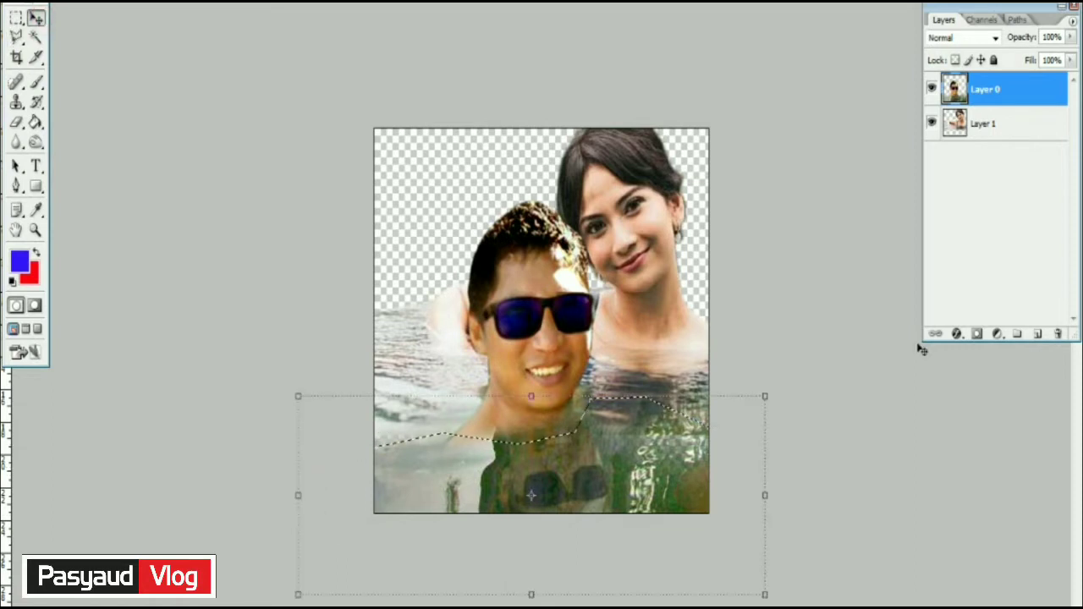
# - Colour-balance that water, shifting midtones and setting highlights to +20, +24, +60
pyautogui.hotkey('ctrl', 'b')
pyautogui.moveTo(872, 116)
pyautogui.mouseDown()
pyautogui.moveTo(861, 133)
pyautogui.moveTo(904, 157)
pyautogui.moveTo(854, 160)
pyautogui.mouseUp()
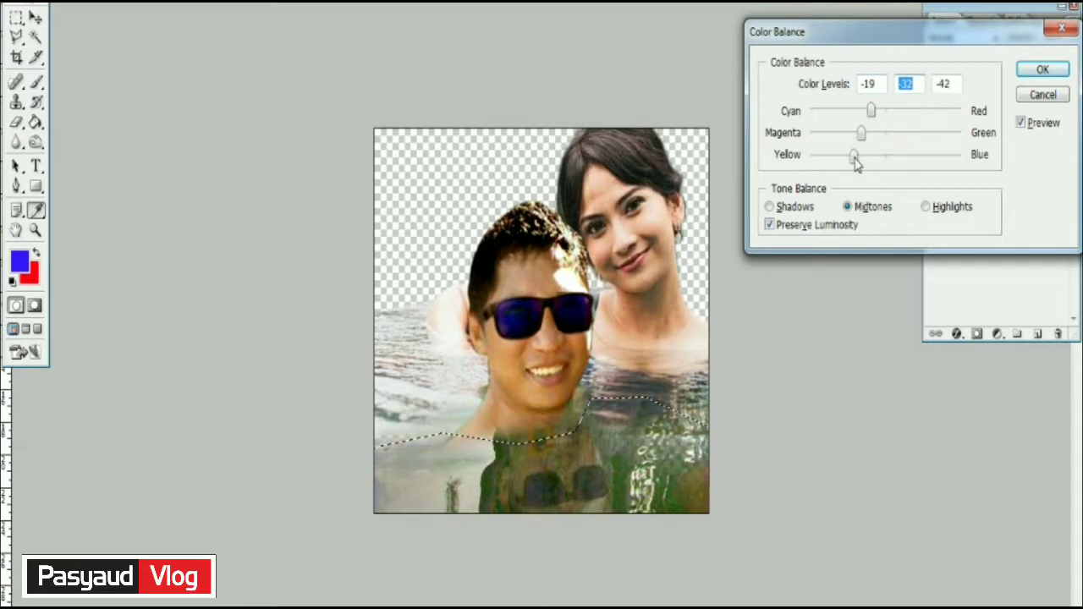
pyautogui.click(926, 206)
pyautogui.moveTo(885, 111)
pyautogui.mouseDown()
pyautogui.moveTo(907, 112)
pyautogui.moveTo(896, 133)
pyautogui.moveTo(930, 160)
pyautogui.moveTo(896, 135)
pyautogui.moveTo(902, 112)
pyautogui.mouseUp()
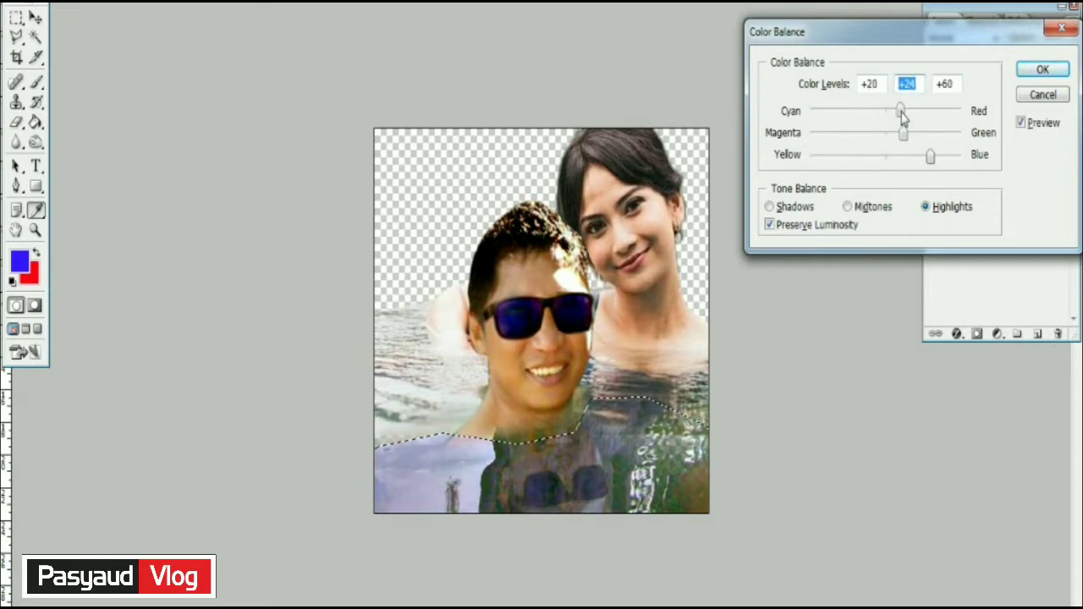
pyautogui.press('Return')
# - Apply Levels, lightening the midtones slightly and lifting the output blacks to 15
pyautogui.press('v')
pyautogui.hotkey('ctrl', '-')
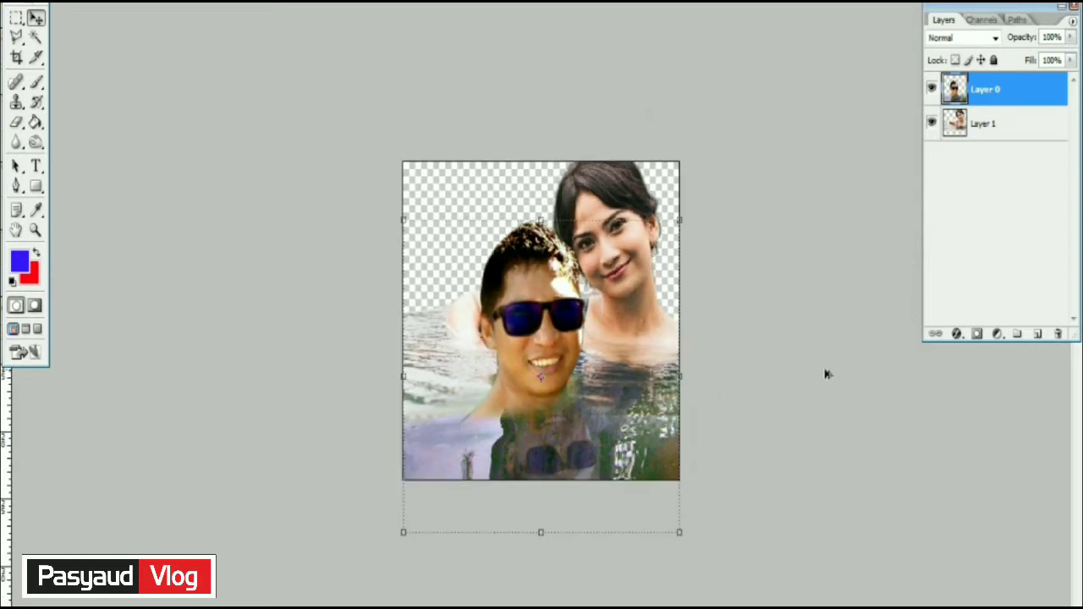
pyautogui.hotkey('ctrl', '+')
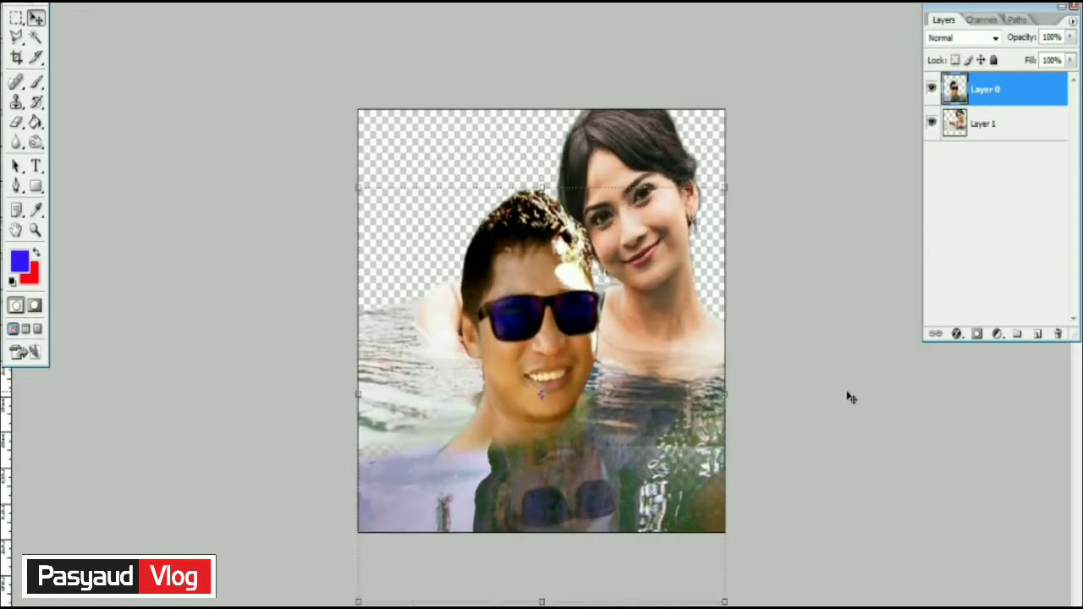
pyautogui.hotkey('ctrl', 'l')
pyautogui.moveTo(850, 193); pyautogui.dragTo(839, 192)
pyautogui.moveTo(748, 247); pyautogui.dragTo(760, 248)
pyautogui.click(970, 55)
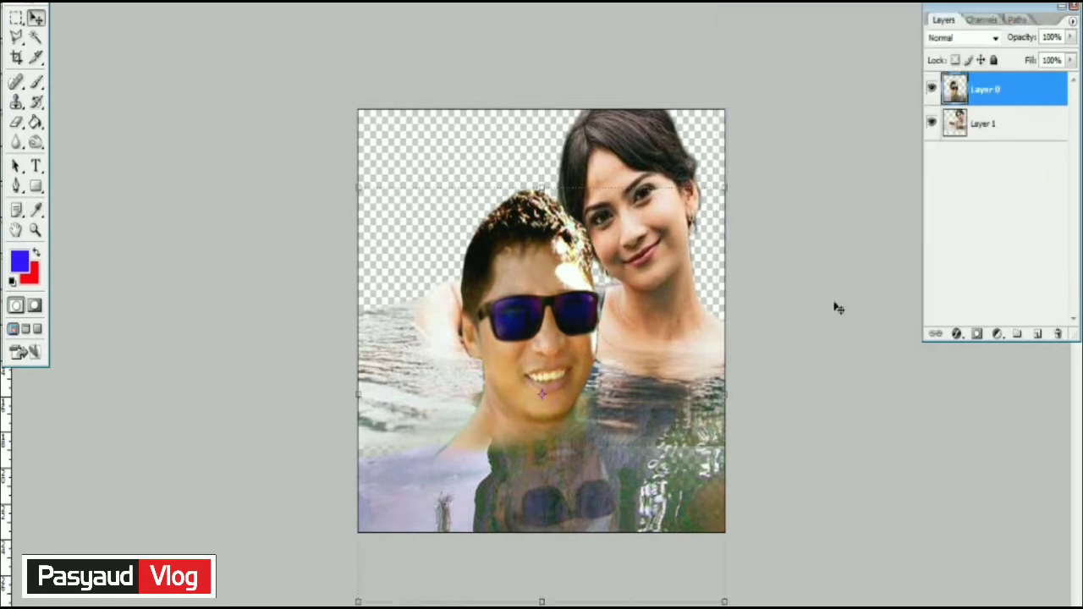
# - Colour-balance the woman's Layer 1 midtones to about -38, -9, +25
pyautogui.hotkey('ctrl', '-')
pyautogui.hotkey('ctrl', '+')
pyautogui.hotkey('ctrl', '+')
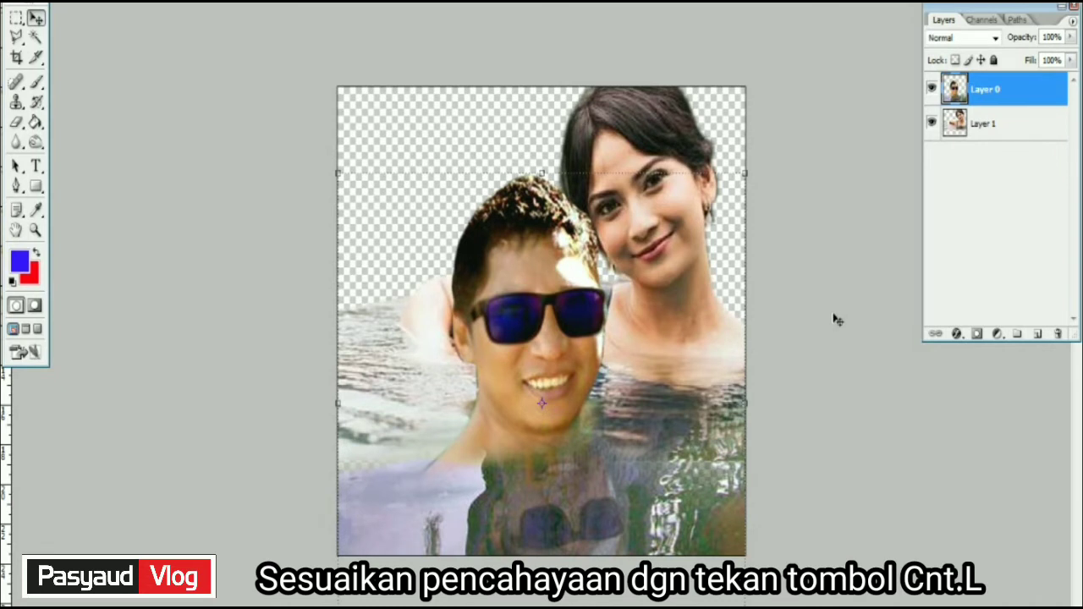
pyautogui.click(1009, 127)
pyautogui.hotkey('ctrl', 'b')
pyautogui.moveTo(917, 133)
pyautogui.mouseDown()
pyautogui.moveTo(869, 133)
pyautogui.moveTo(911, 162)
pyautogui.mouseUp()
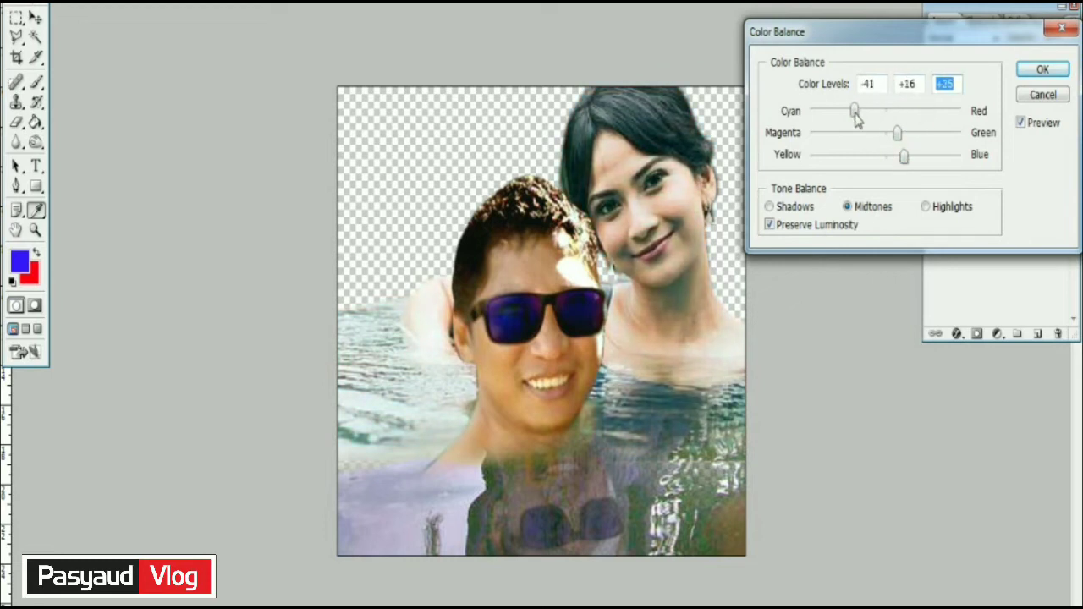
pyautogui.moveTo(906, 140); pyautogui.dragTo(882, 150)
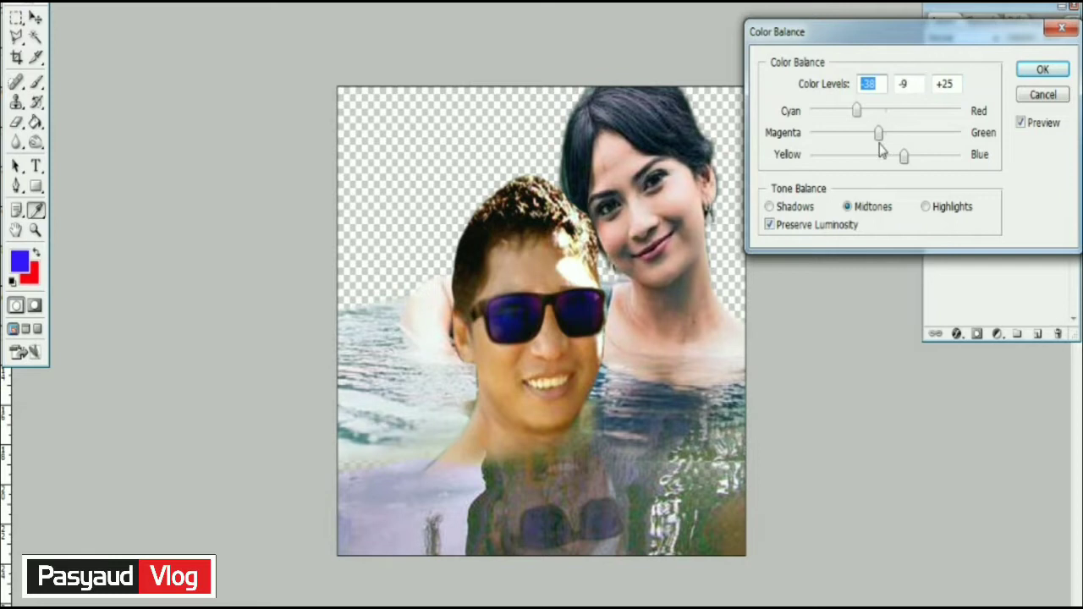
pyautogui.click(1043, 71)
pyautogui.press('v')
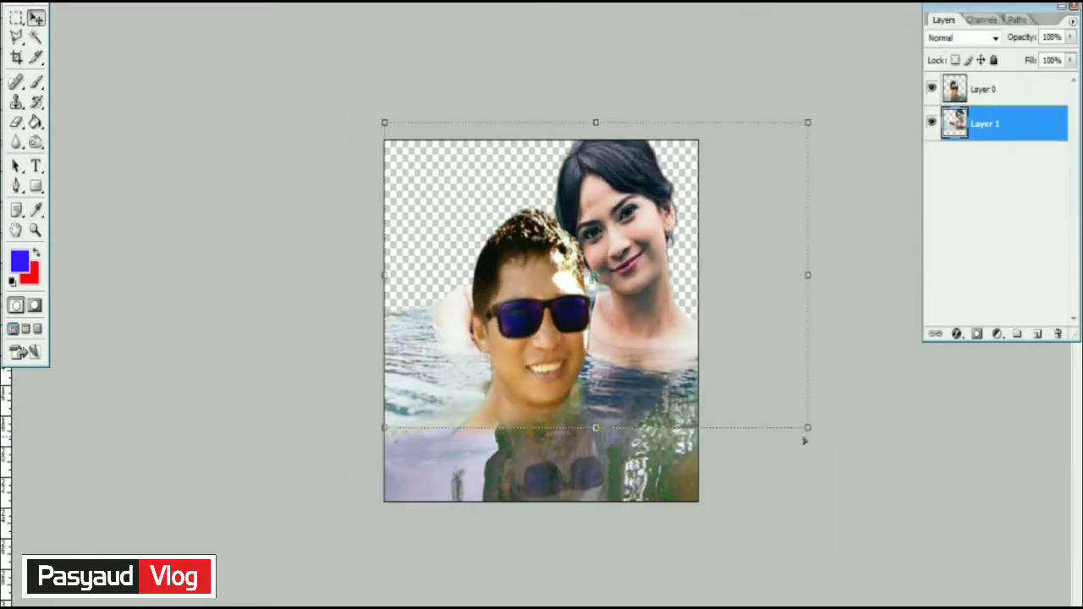
# - Move the man's Layer 0 higher in the pool, nudge it, and scale it slightly larger
pyautogui.moveTo(584, 511); pyautogui.dragTo(583, 474)
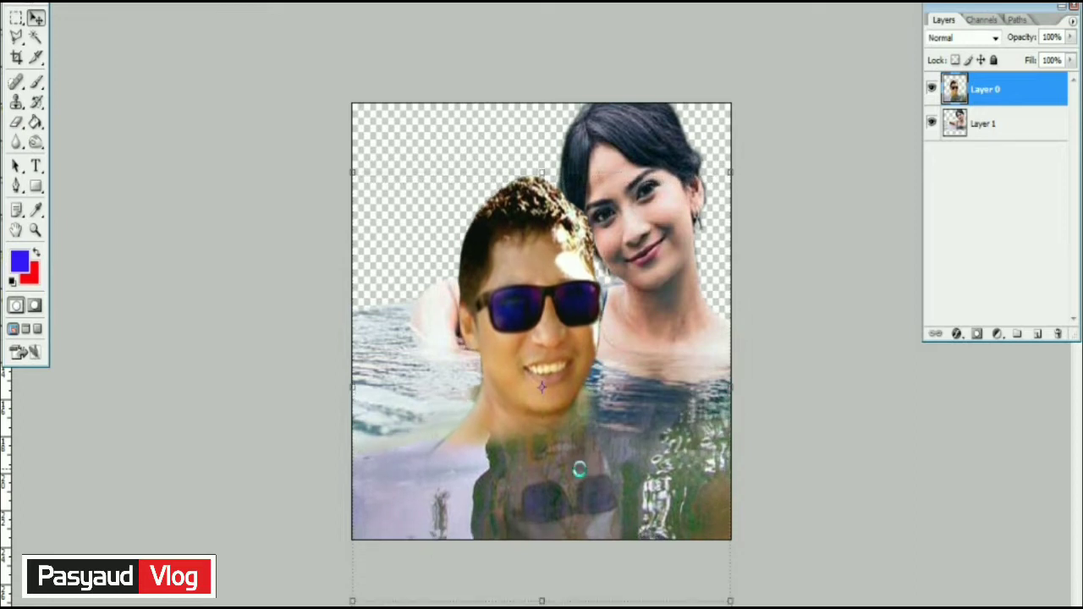
pyautogui.moveTo(582, 474); pyautogui.dragTo(583, 445)
pyautogui.press('Up')
pyautogui.press('Up')
pyautogui.press('Up')
pyautogui.press('Left')
pyautogui.press('Left')
pyautogui.press('Left')
pyautogui.press('Left')
pyautogui.press('Left')
pyautogui.press('Left')
pyautogui.press('Left')
pyautogui.press('Left')
pyautogui.press('Left')
pyautogui.press('Left')
pyautogui.moveTo(718, 574); pyautogui.dragTo(732, 589)
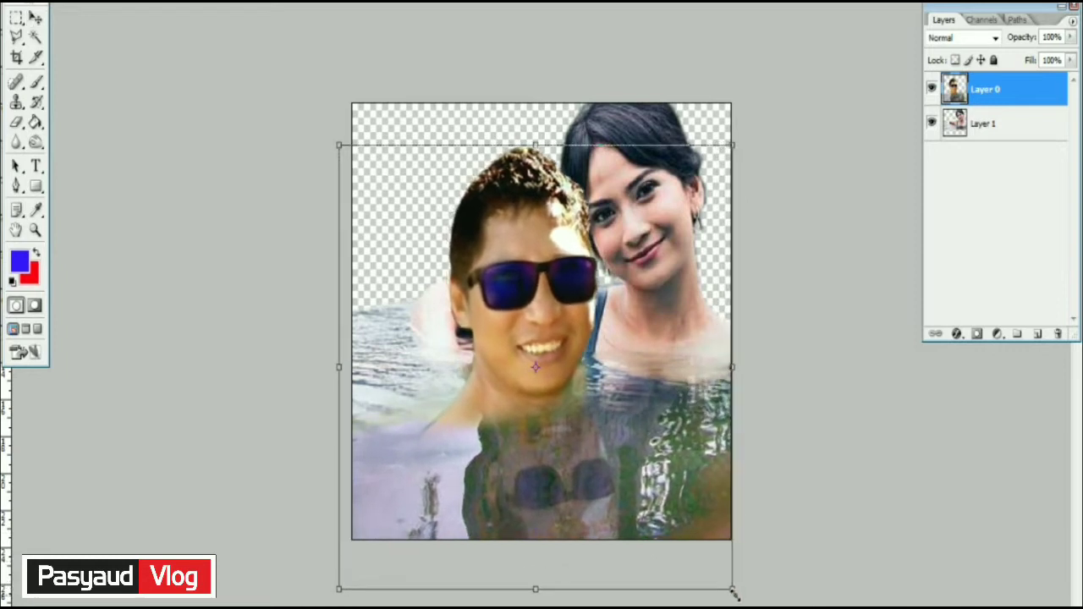
pyautogui.click(21, 126)
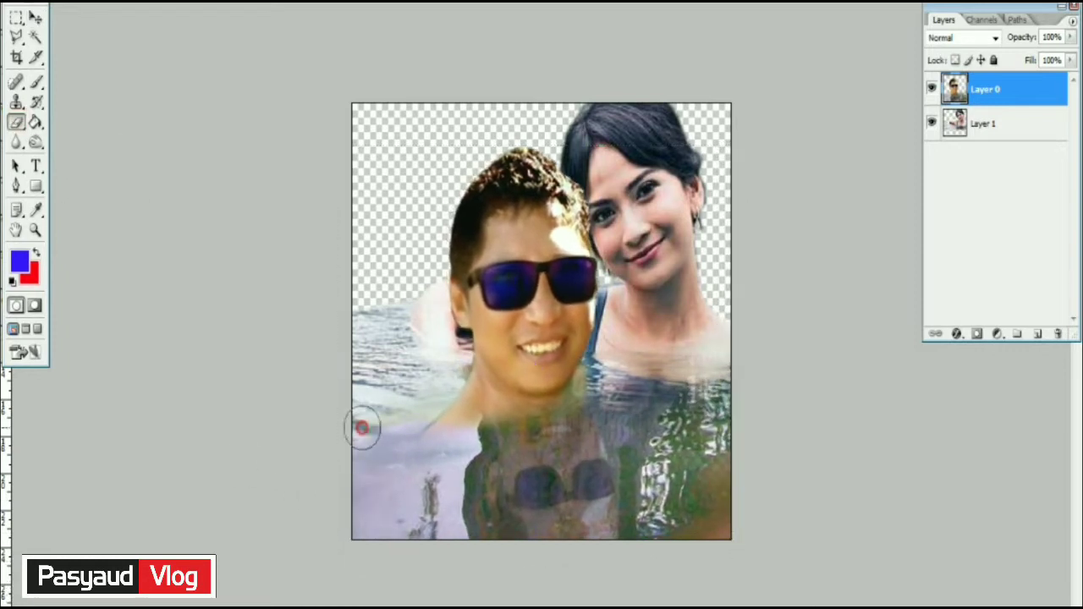
# - Colour-balance the lower water's midtones to -25, -3, -11
pyautogui.hotkey('ctrl', '-')
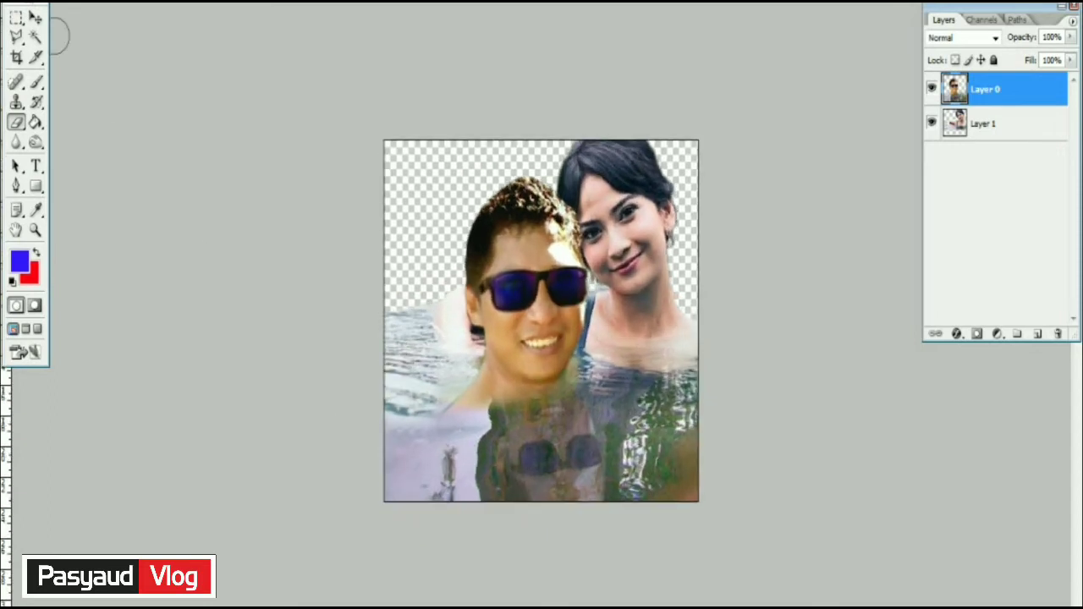
pyautogui.hotkey('ctrl', 'b')
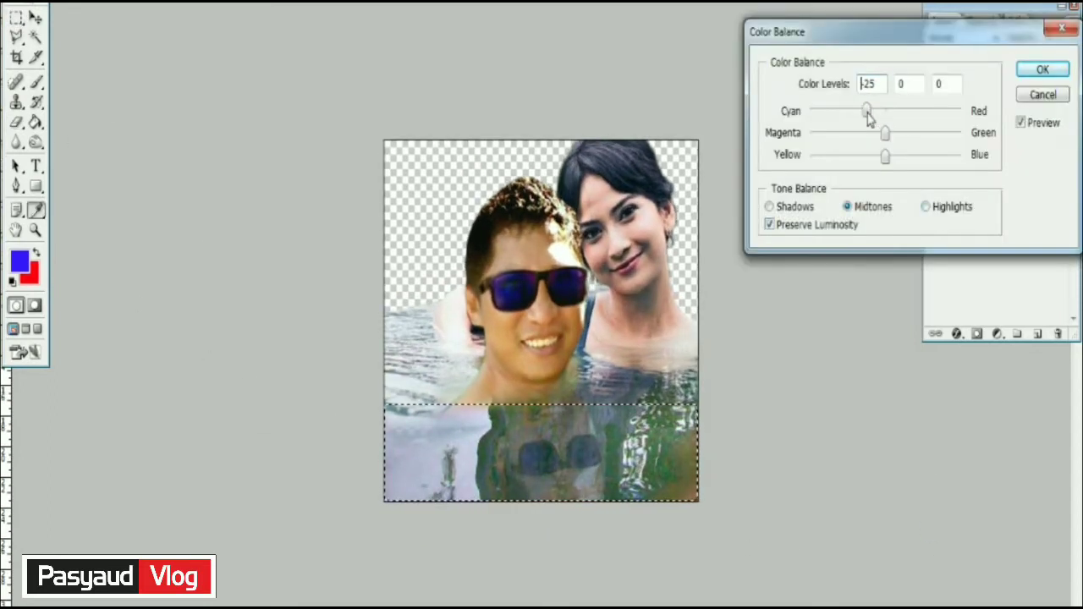
pyautogui.moveTo(885, 140); pyautogui.dragTo(907, 159)
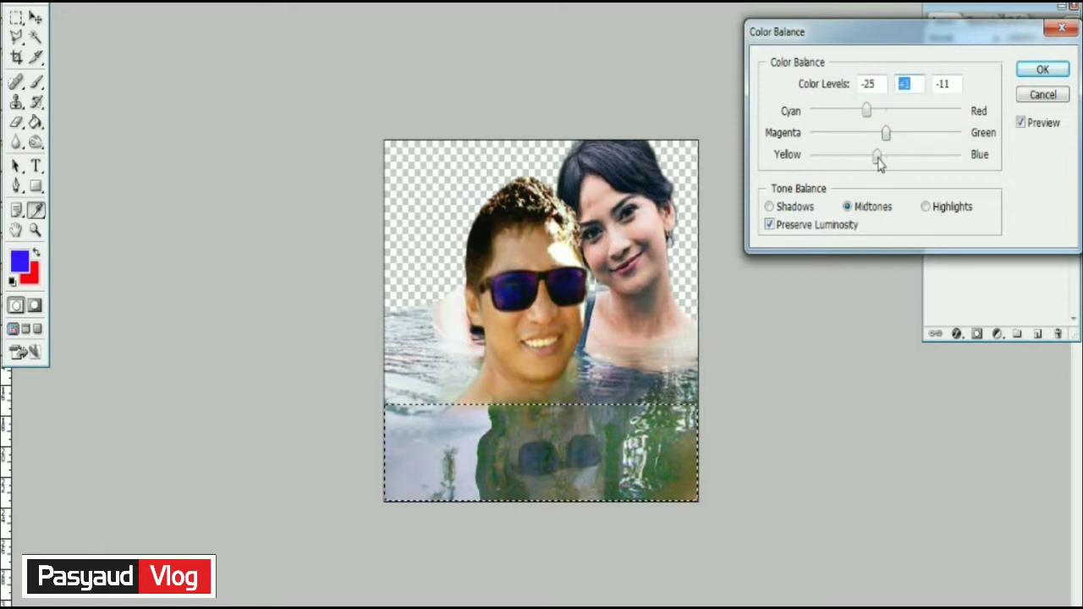
pyautogui.click(1043, 70)
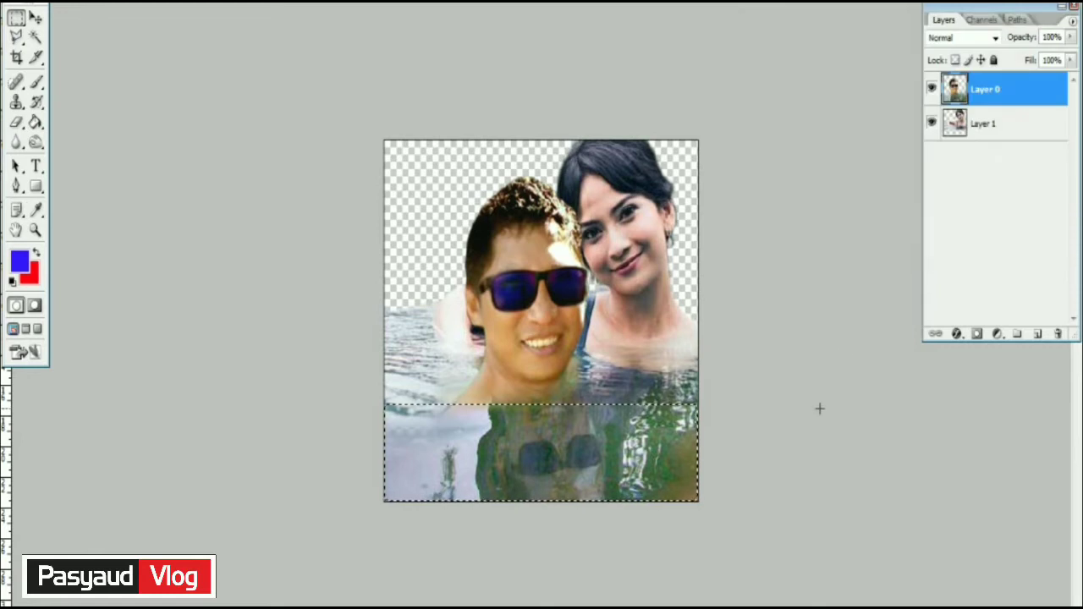
# - Colour-balance the lower water's shadows to +2, -5, -24, then deselect
pyautogui.hotkey('ctrl', 'b')
pyautogui.click(769, 207)
pyautogui.moveTo(885, 112)
pyautogui.mouseDown()
pyautogui.moveTo(908, 133)
pyautogui.moveTo(882, 134)
pyautogui.moveTo(884, 161)
pyautogui.mouseUp()
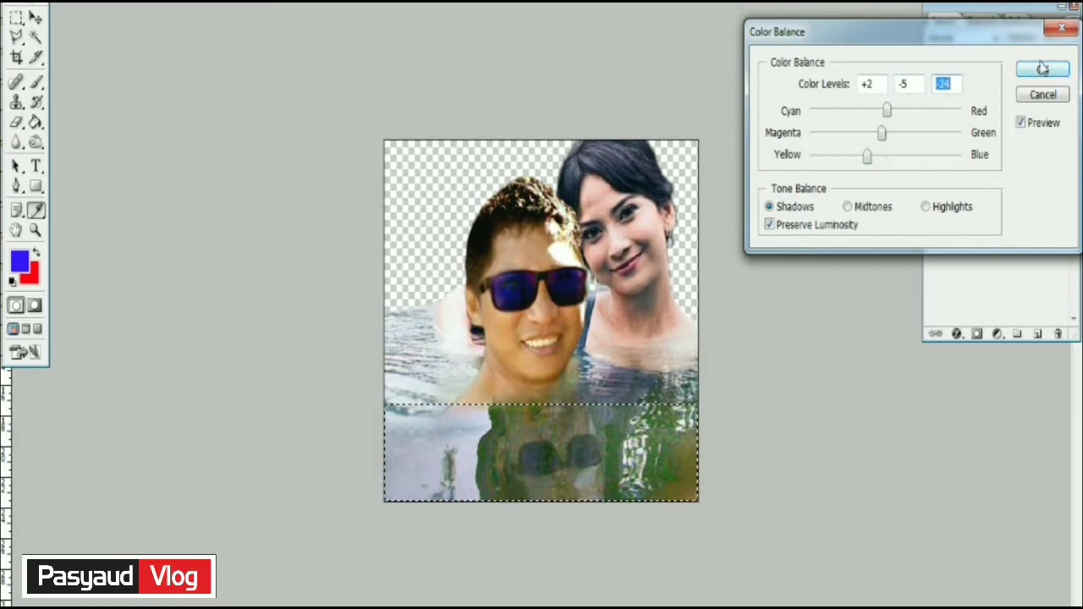
pyautogui.press('Return')
pyautogui.hotkey('ctrl', 'd')
pyautogui.hotkey('ctrl', '-')
pyautogui.hotkey('ctrl', '+')
pyautogui.hotkey('ctrl', '+')
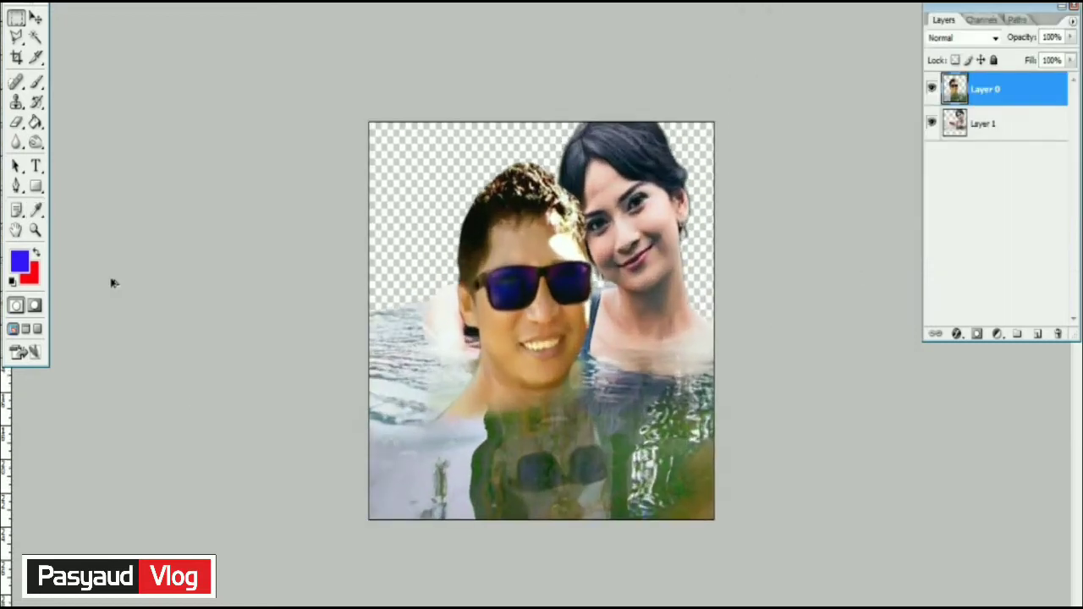
# - Erase the man's layer over the woman's chest and marquee the lower part of the composite
pyautogui.moveTo(639, 375); pyautogui.dragTo(601, 405)
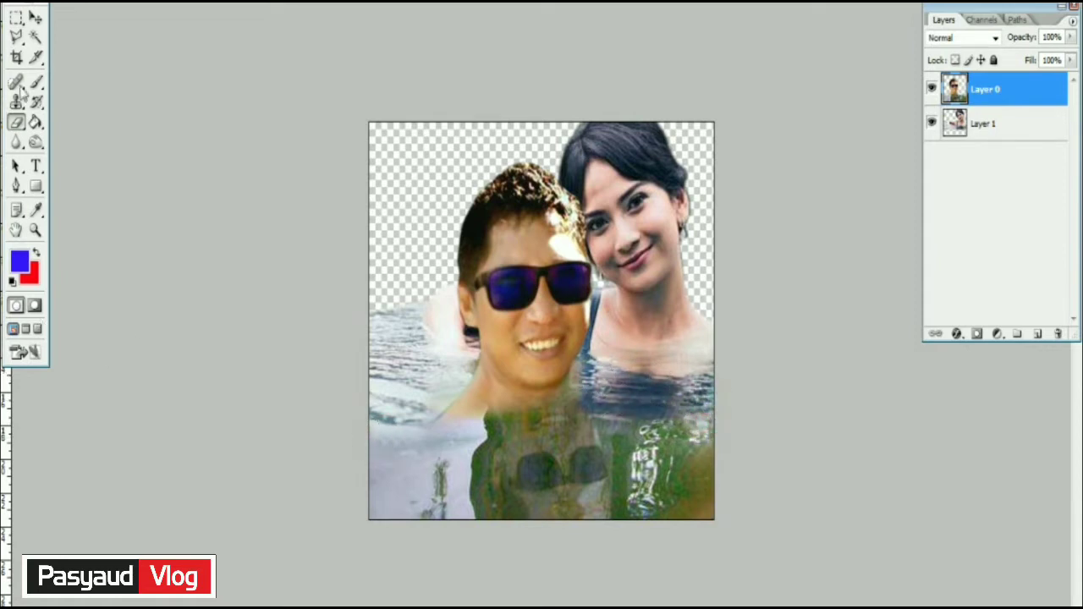
pyautogui.click(34, 17)
pyautogui.click(16, 17)
pyautogui.moveTo(336, 418); pyautogui.dragTo(766, 537)
pyautogui.moveTo(1071, 37)
pyautogui.mouseDown()
pyautogui.moveTo(1053, 58)
pyautogui.moveTo(1073, 56)
pyautogui.mouseUp()
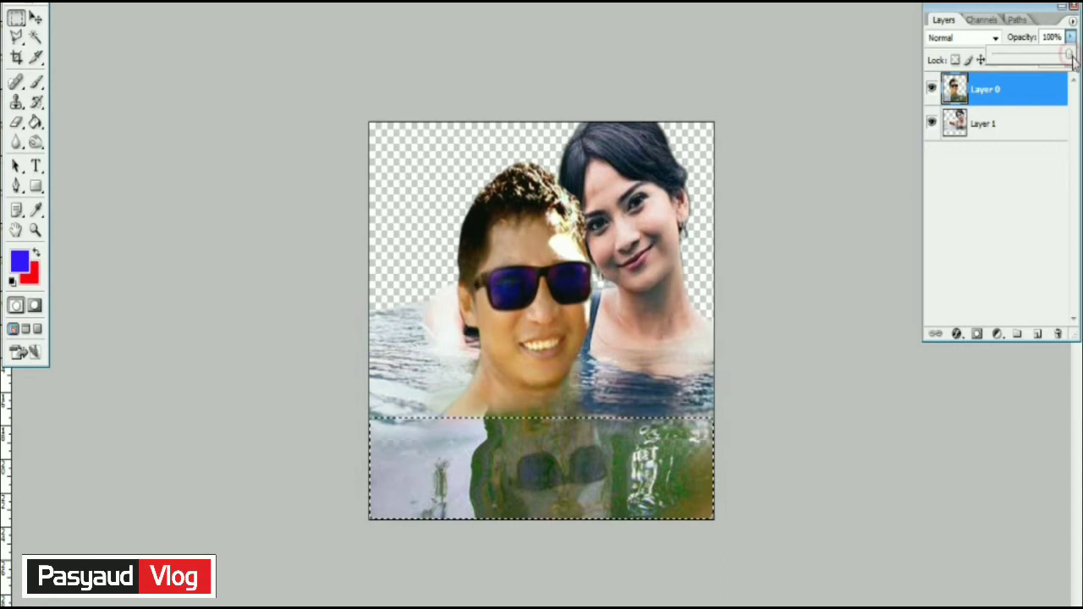
pyautogui.click(893, 236)
pyautogui.press('v')
pyautogui.hotkey('ctrl', '-')
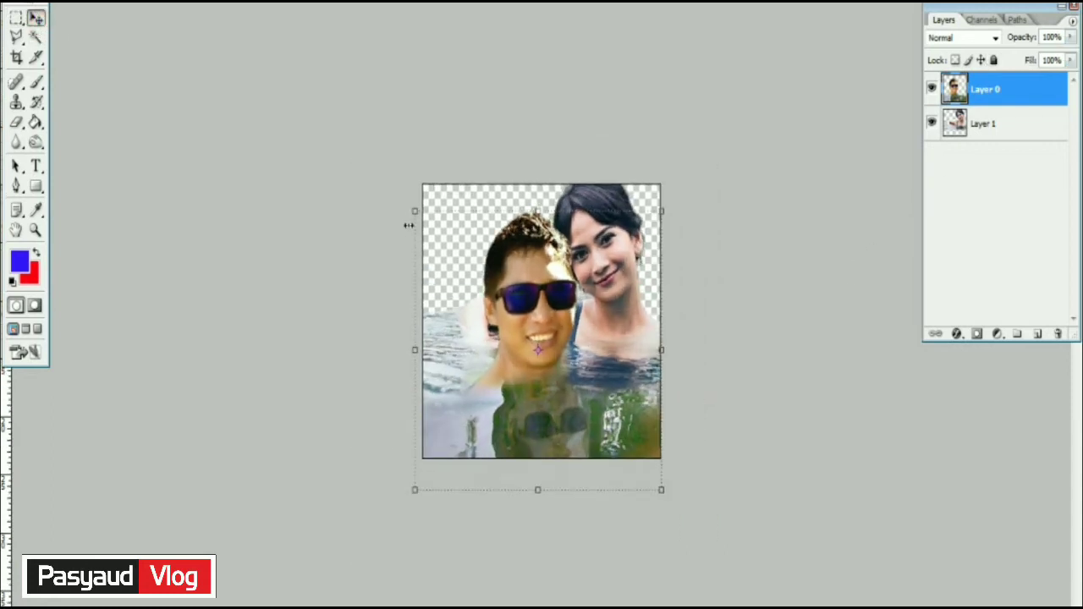
# - Merge the man down and copy the lower area to a new layer at 52% opacity
pyautogui.click(127, 0)
pyautogui.click(189, 438)
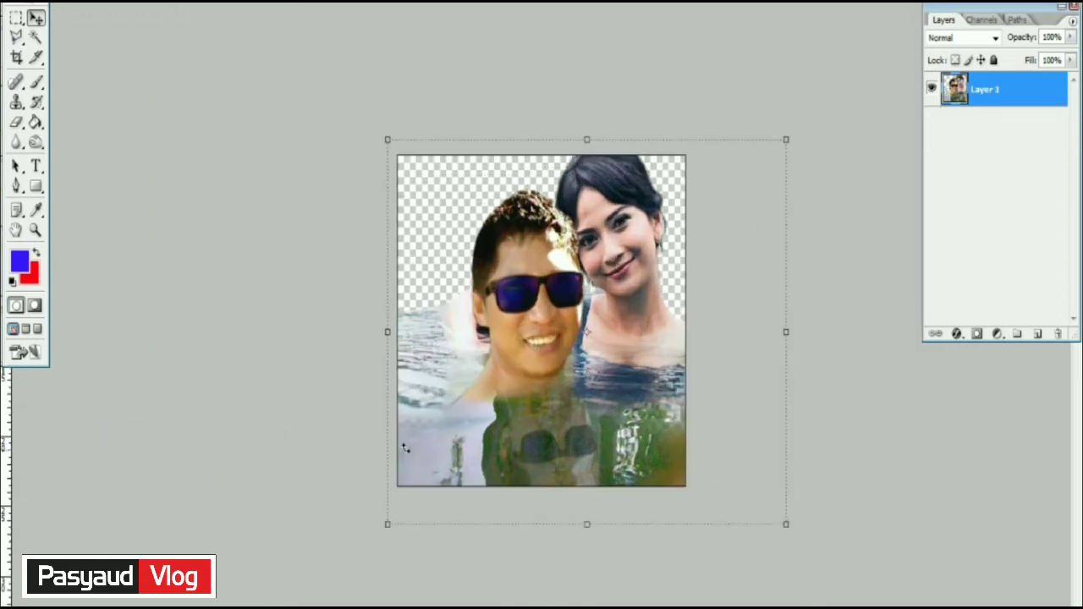
pyautogui.click(16, 17)
pyautogui.hotkey('ctrl', 'j')
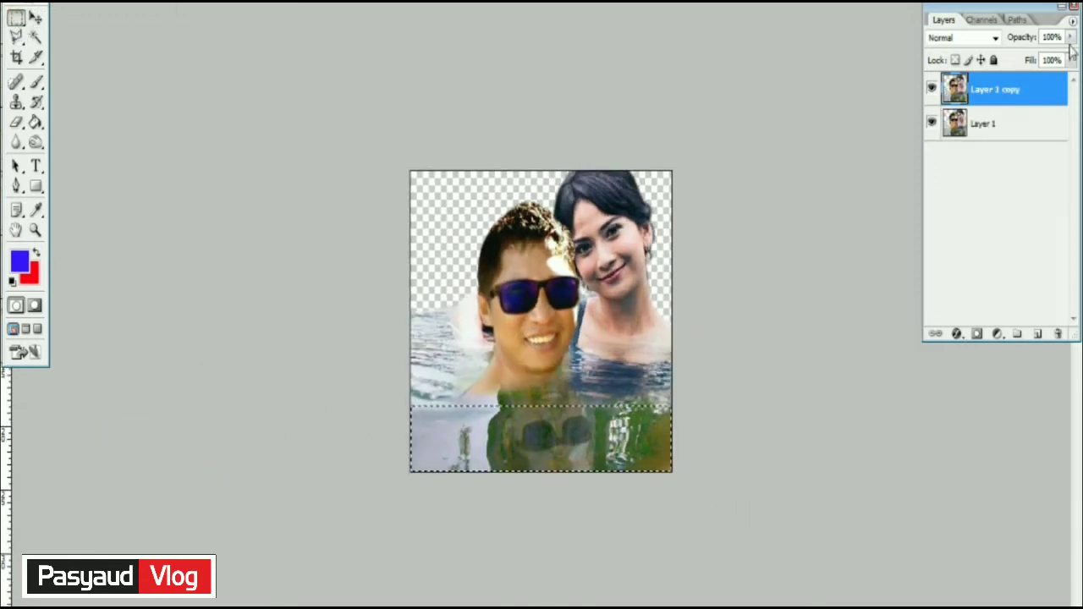
pyautogui.moveTo(1070, 37); pyautogui.dragTo(1035, 56)
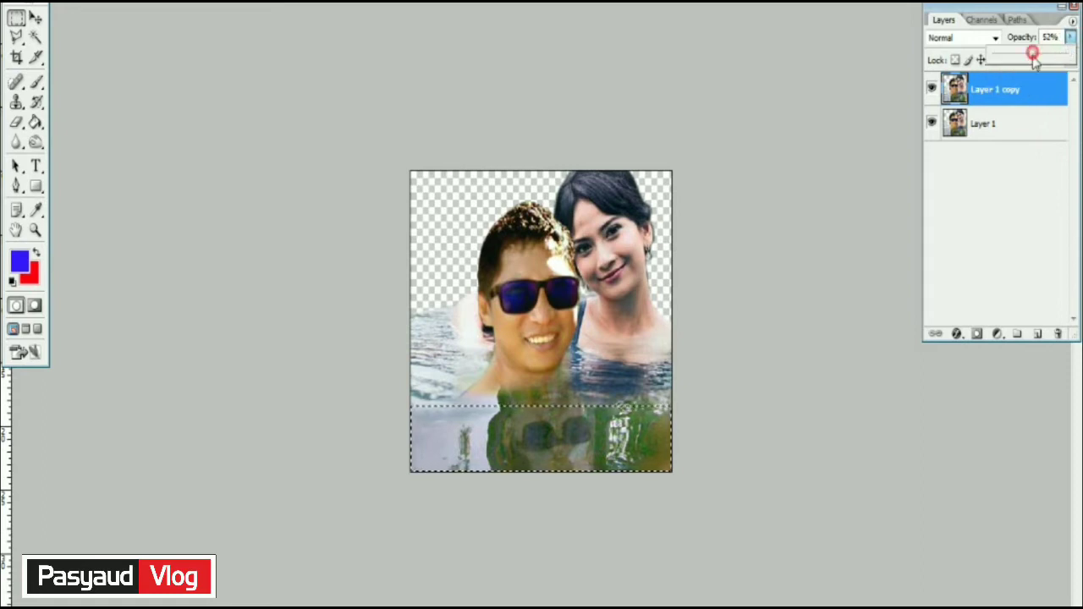
pyautogui.press('Delete')
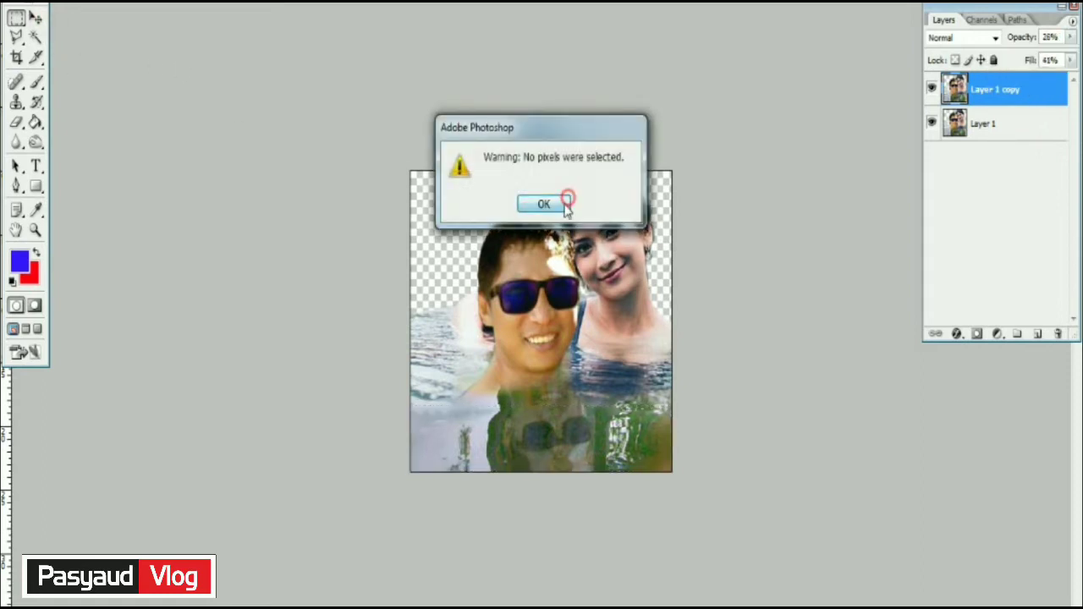
pyautogui.click(544, 204)
# - Resize the composite and merge all layers into one
pyautogui.click(89, 1)
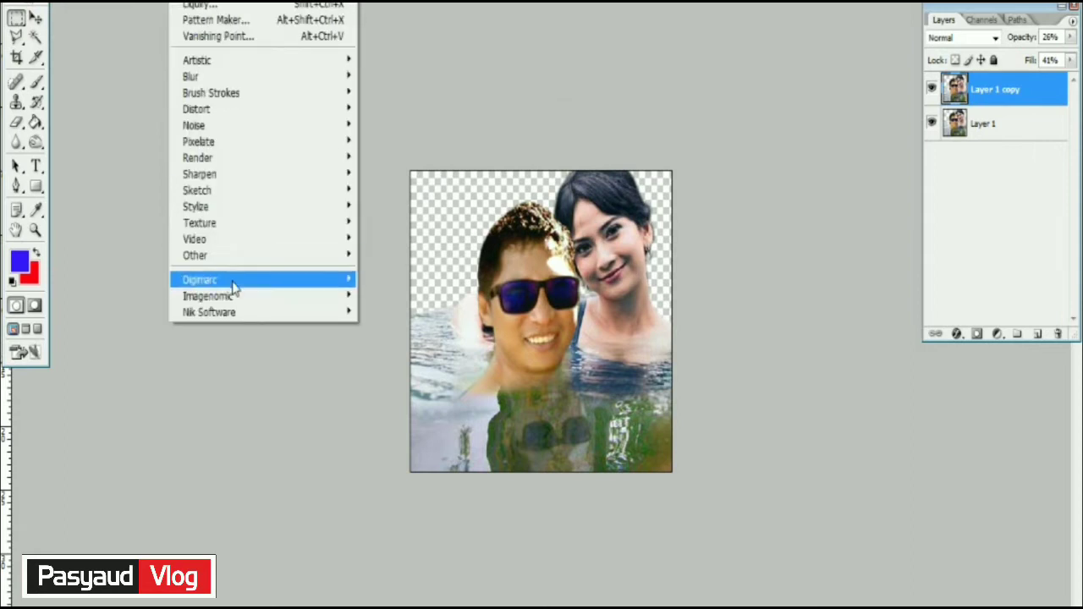
pyautogui.click(407, 279)
pyautogui.press('v')
pyautogui.moveTo(673, 472)
pyautogui.mouseDown()
pyautogui.moveTo(650, 446)
pyautogui.moveTo(733, 542)
pyautogui.mouseUp()
pyautogui.click(169, 432)
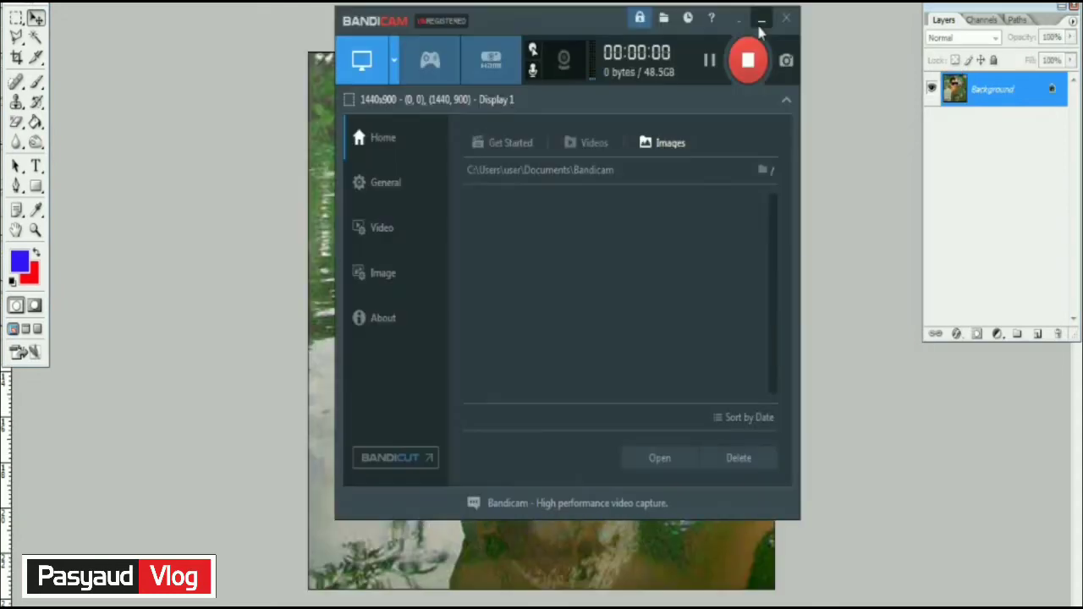
# - Unlock the river photo's Background as a normal layer and enlarge it to fill the canvas
pyautogui.click(762, 18)
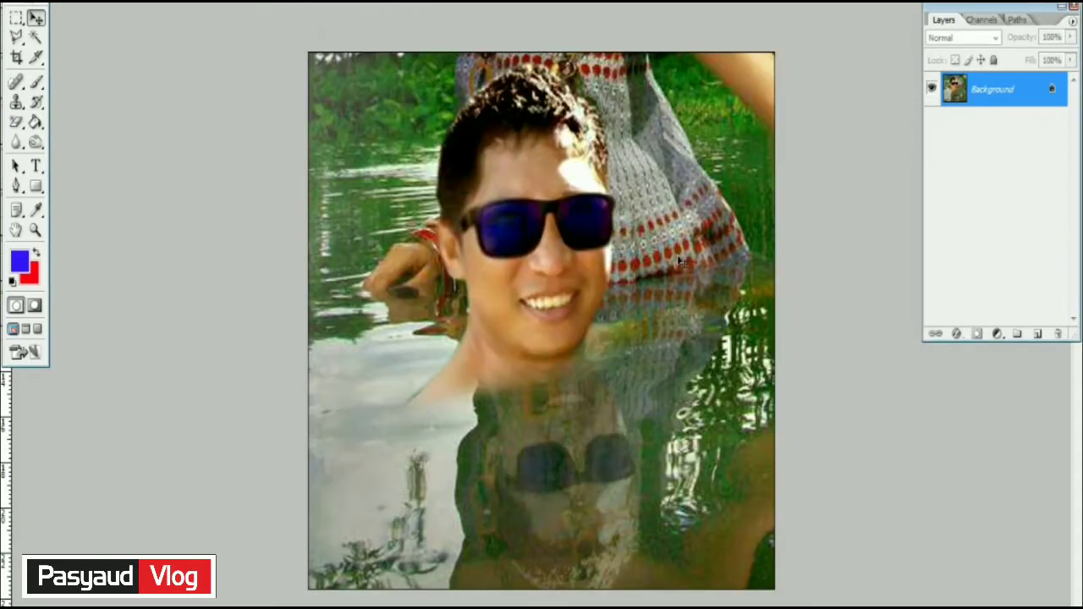
pyautogui.doubleClick(997, 91)
pyautogui.click(653, 149)
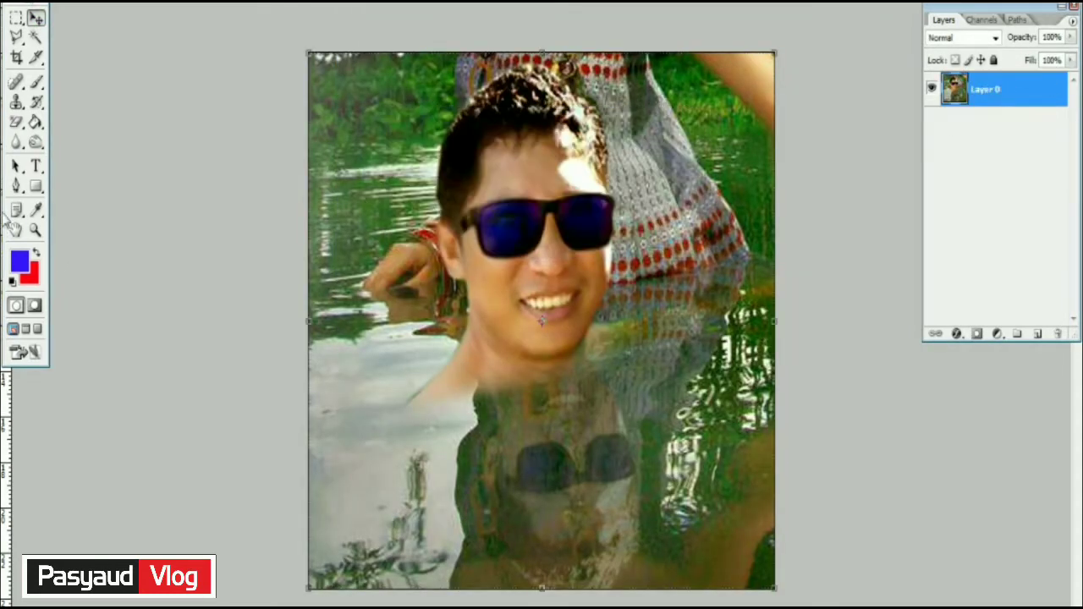
pyautogui.moveTo(726, 298); pyautogui.dragTo(748, 313)
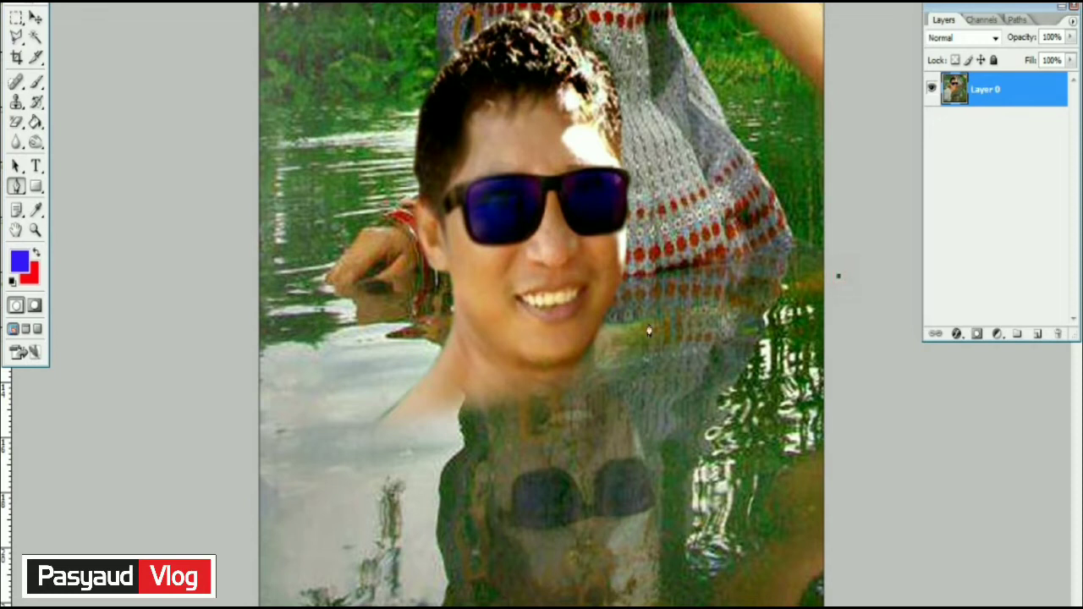
# - Trace a closed Pen path along the man's face and around the photo's edge
pyautogui.moveTo(620, 292); pyautogui.dragTo(621, 138)
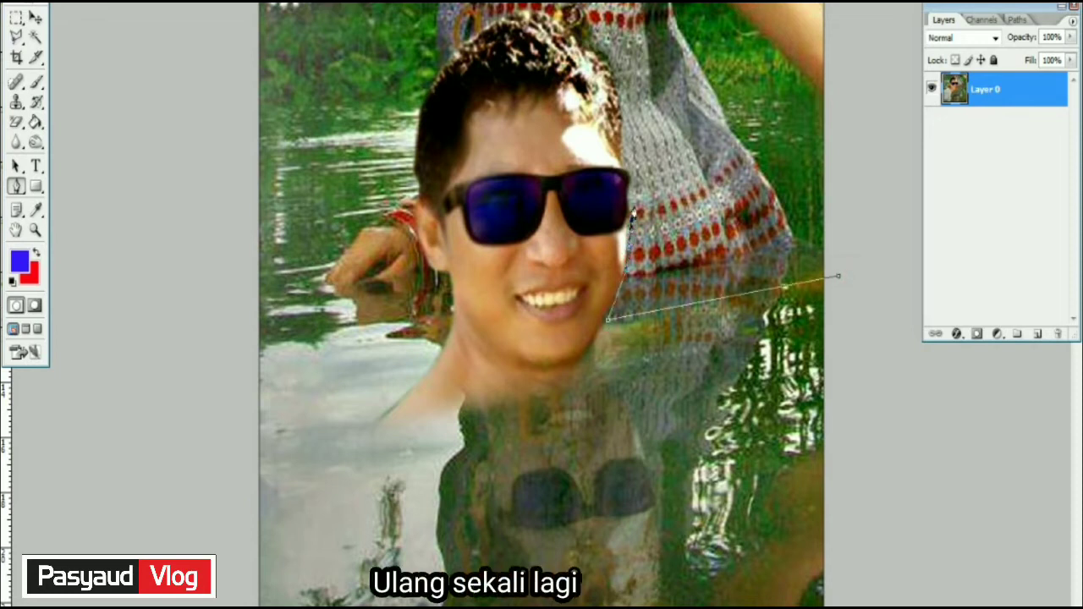
pyautogui.hotkey('ctrl', '+')
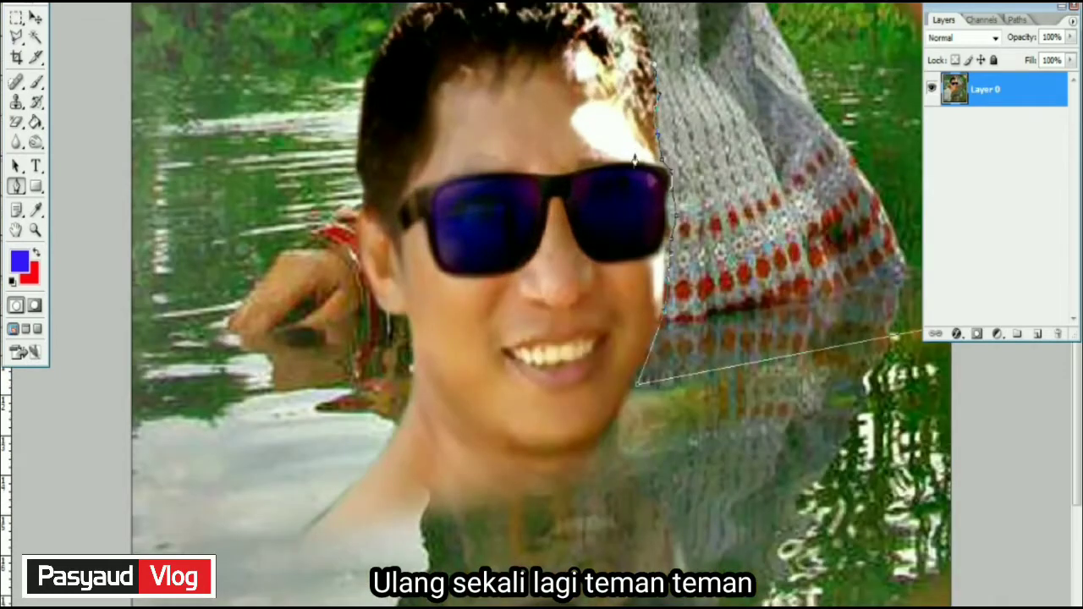
pyautogui.hotkey('ctrl', '+')
pyautogui.scroll(2, 652, 55)
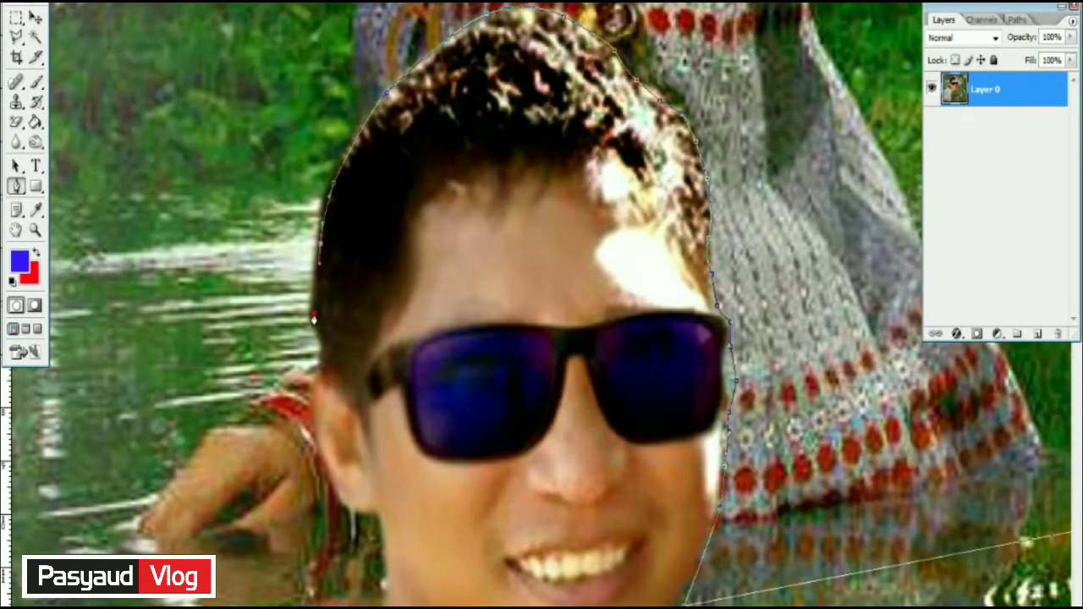
pyautogui.hotkey('ctrl', '-')
pyautogui.hotkey('ctrl', '-')
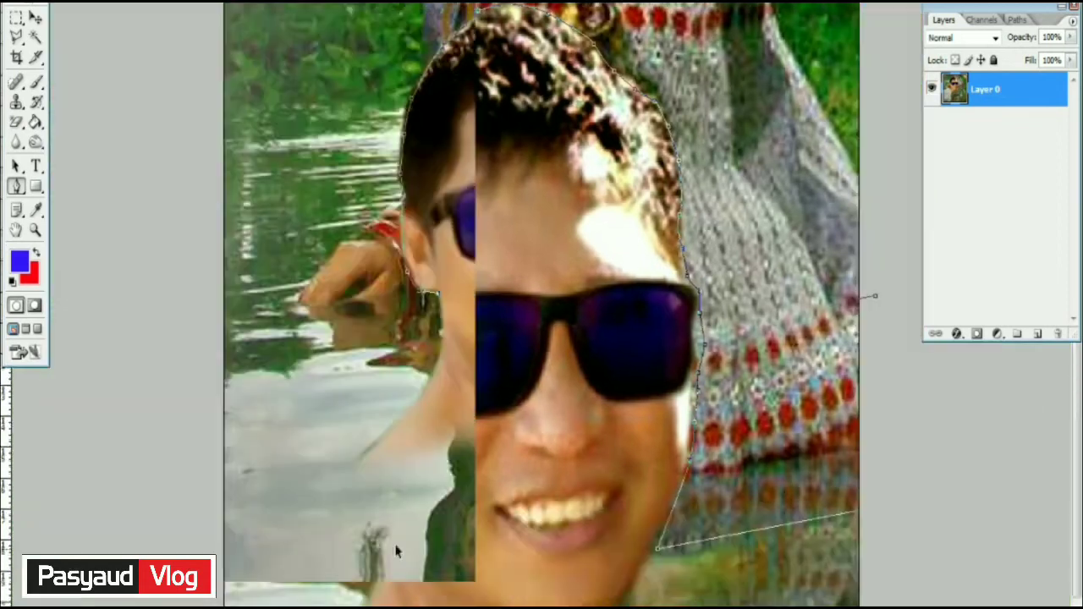
pyautogui.hotkey('ctrl', '-')
pyautogui.click(289, 62)
pyautogui.click(656, 51)
pyautogui.click(805, 271)
pyautogui.click(734, 291)
# - Turn the traced path into a selection and delete that area to transparency
pyautogui.rightClick(706, 302)
pyautogui.click(735, 413)
pyautogui.click(617, 130)
pyautogui.press('Delete')
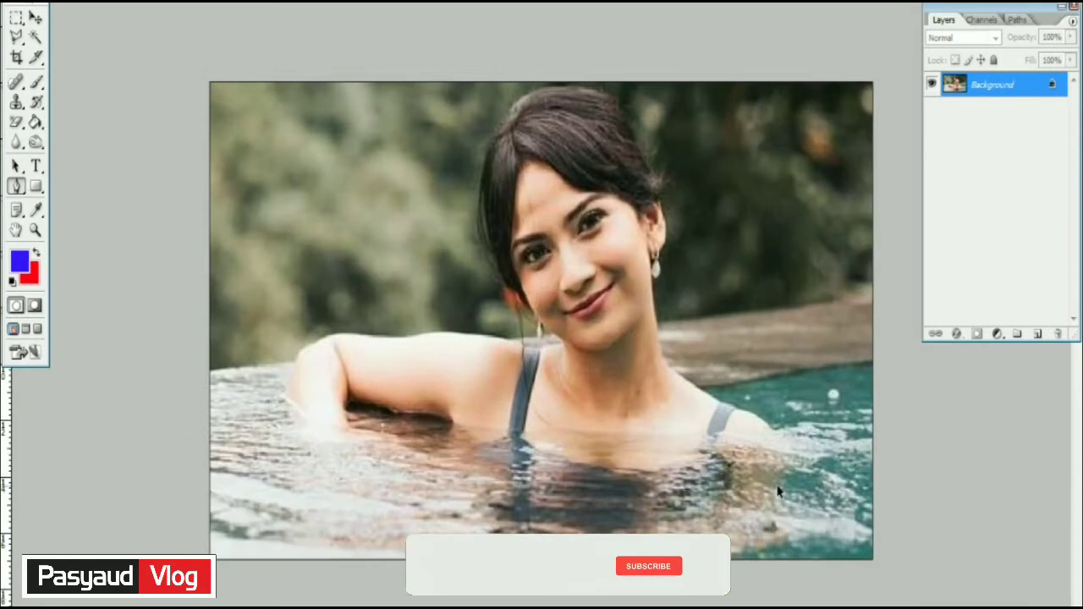
# - Trace a Pen outline around the woman's shoulder, hair and the surrounding water
pyautogui.moveTo(767, 440); pyautogui.dragTo(653, 292)
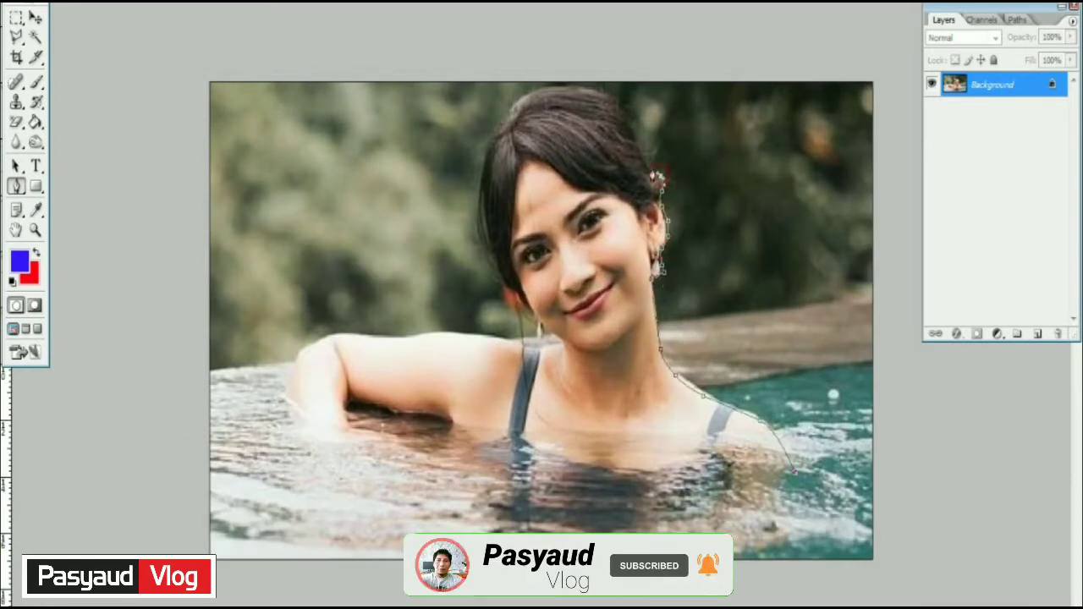
pyautogui.moveTo(546, 95); pyautogui.dragTo(477, 225)
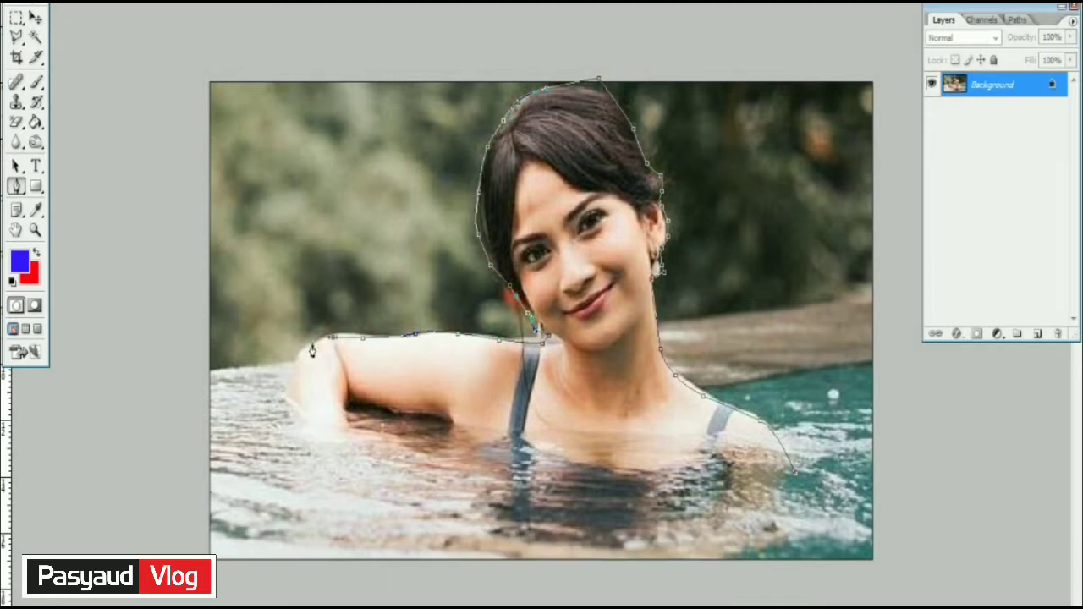
pyautogui.hotkey('ctrl', '-')
pyautogui.moveTo(652, 568); pyautogui.dragTo(719, 558)
pyautogui.click(822, 447)
pyautogui.moveTo(796, 375); pyautogui.dragTo(771, 416)
# - Make a selection from the outline and convert the woman's Background into Layer 0
pyautogui.rightClick(694, 410)
pyautogui.click(726, 513)
pyautogui.click(618, 130)
pyautogui.click(37, 15)
pyautogui.doubleClick(995, 85)
pyautogui.click(651, 147)
# - Drag the woman's selection into the man's river document as a new layer
pyautogui.press('f')
pyautogui.click(738, 213)
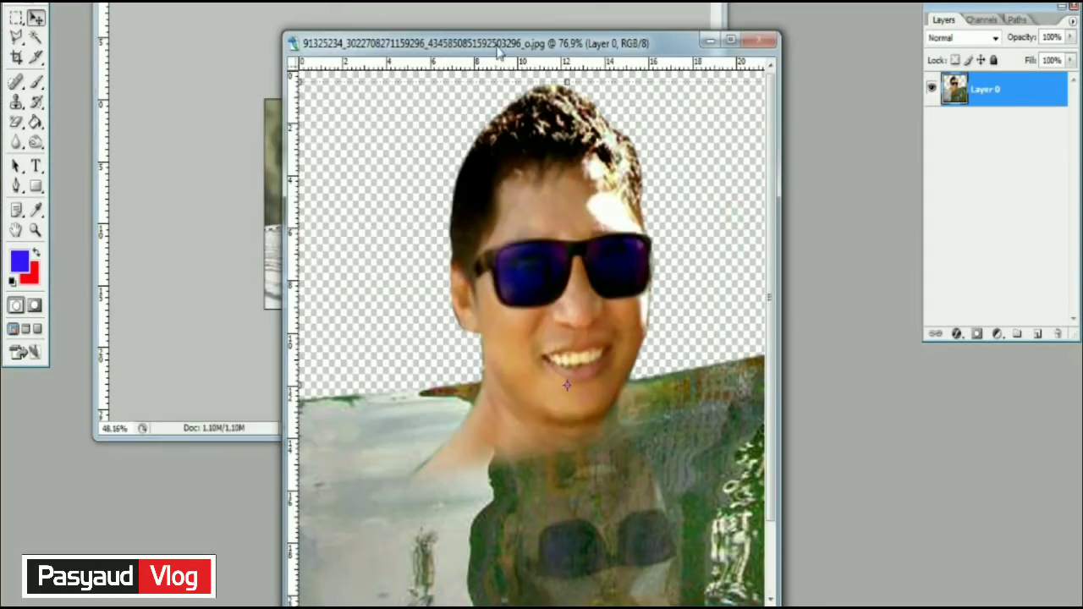
pyautogui.moveTo(500, 52); pyautogui.dragTo(791, 53)
pyautogui.moveTo(423, 155); pyautogui.dragTo(762, 196)
pyautogui.moveTo(815, 52); pyautogui.dragTo(489, 53)
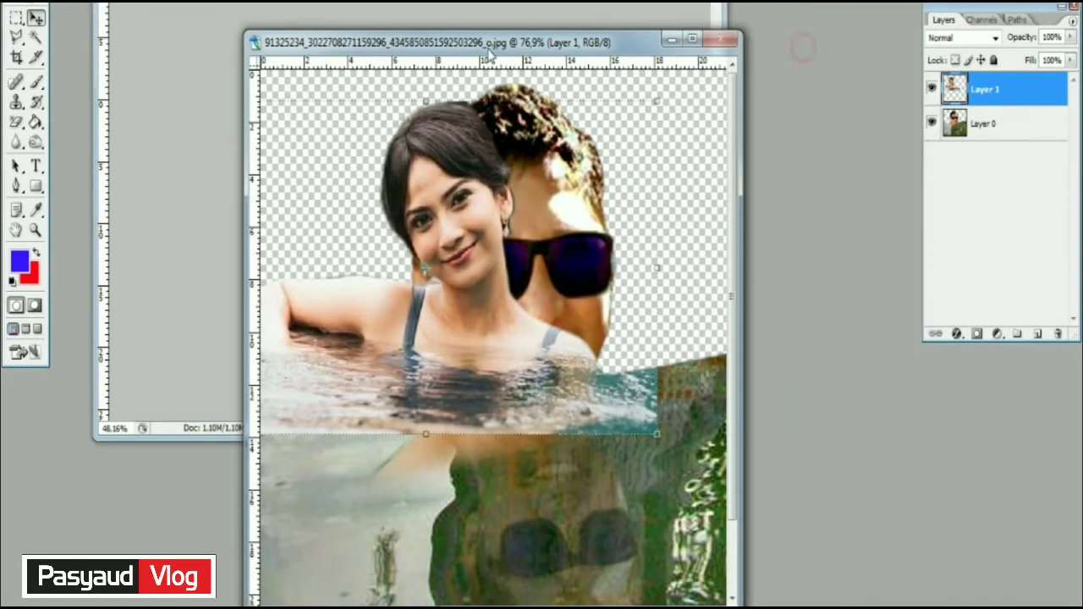
# - Enlarge the woman's Layer 1 and move it beneath the man's layer
pyautogui.press('f')
pyautogui.moveTo(762, 362); pyautogui.dragTo(711, 550)
pyautogui.press('Return')
pyautogui.hotkey('ctrl', '[')
# - Place the woman to the man's right, lowering the man about 70 px
pyautogui.moveTo(617, 288); pyautogui.dragTo(714, 220)
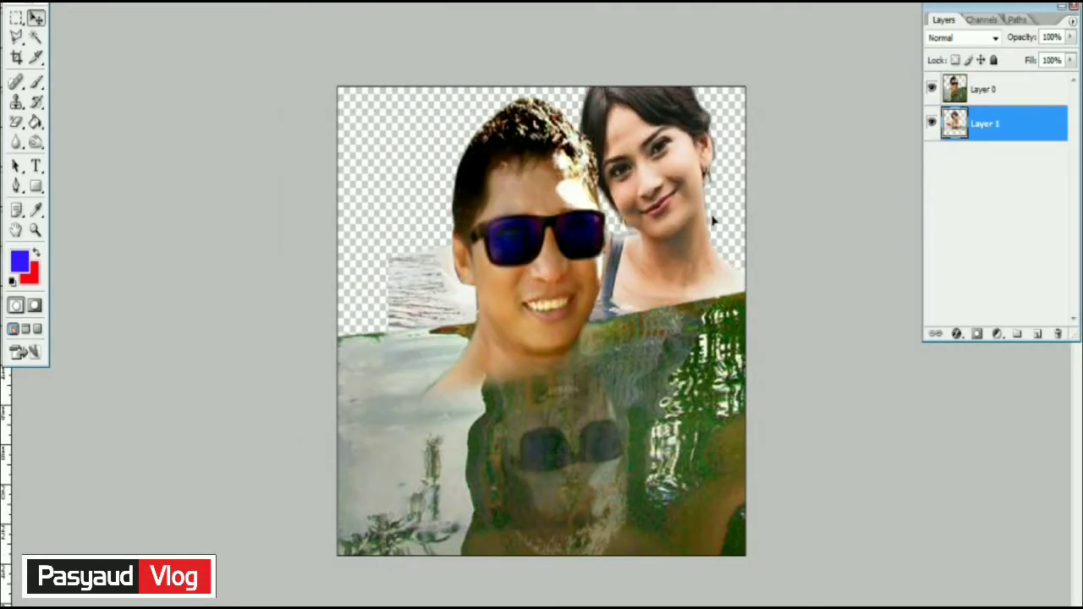
pyautogui.moveTo(413, 393); pyautogui.dragTo(387, 389)
pyautogui.click(982, 89)
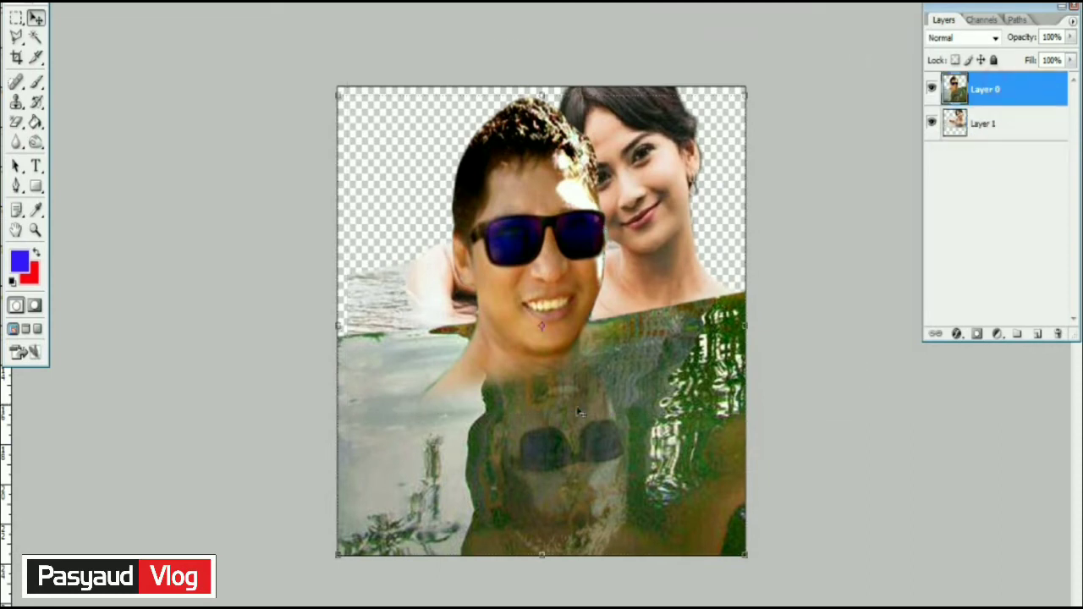
pyautogui.moveTo(580, 412); pyautogui.dragTo(581, 472)
pyautogui.rightClick(673, 314)
pyautogui.click(703, 326)
pyautogui.moveTo(669, 277)
pyautogui.mouseDown()
pyautogui.moveTo(678, 315)
pyautogui.moveTo(695, 316)
pyautogui.mouseUp()
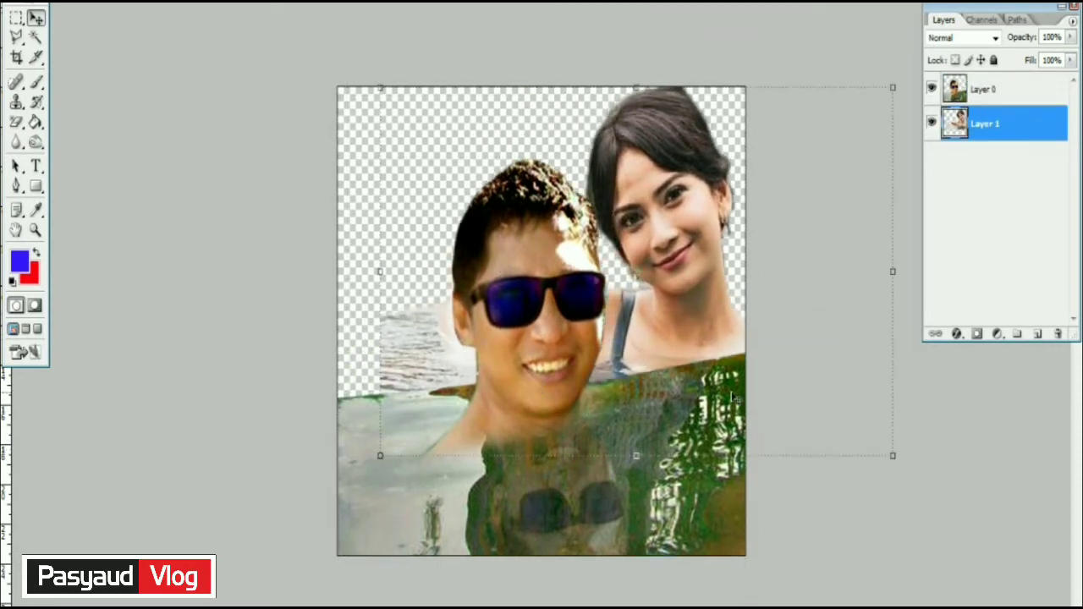
# - Try Darken and Hard Light blend modes on the man's layer, then reset it to Normal
pyautogui.click(982, 89)
pyautogui.click(965, 37)
pyautogui.click(955, 90)
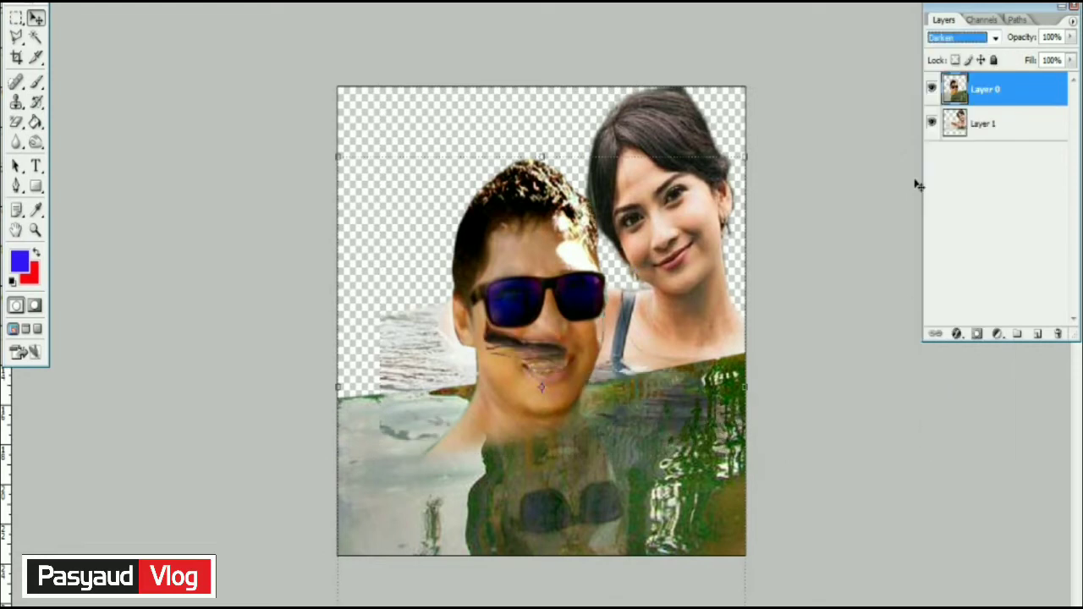
pyautogui.press('Down')
pyautogui.press('Down')
pyautogui.press('Down')
pyautogui.press('Down')
pyautogui.press('Down')
pyautogui.press('Down')
pyautogui.press('Down')
pyautogui.press('Down')
pyautogui.press('Down')
pyautogui.press('Down')
pyautogui.press('Down')
pyautogui.press('Down')
pyautogui.press('Down')
pyautogui.press('Down')
pyautogui.press('Down')
pyautogui.press('Down')
pyautogui.press('Down')
pyautogui.press('Down')
pyautogui.press('Down')
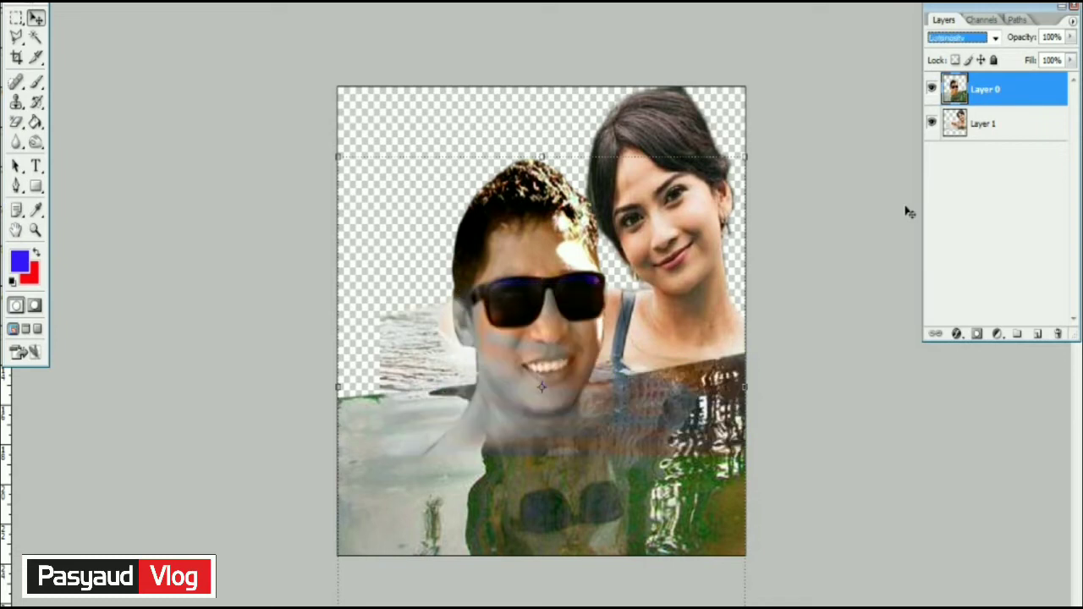
pyautogui.moveTo(654, 335); pyautogui.dragTo(655, 352)
pyautogui.click(960, 37)
pyautogui.rightClick(689, 284)
pyautogui.click(711, 288)
# - Enlarge the woman's layer and raise her behind the man's right shoulder
pyautogui.moveTo(691, 261); pyautogui.dragTo(673, 228)
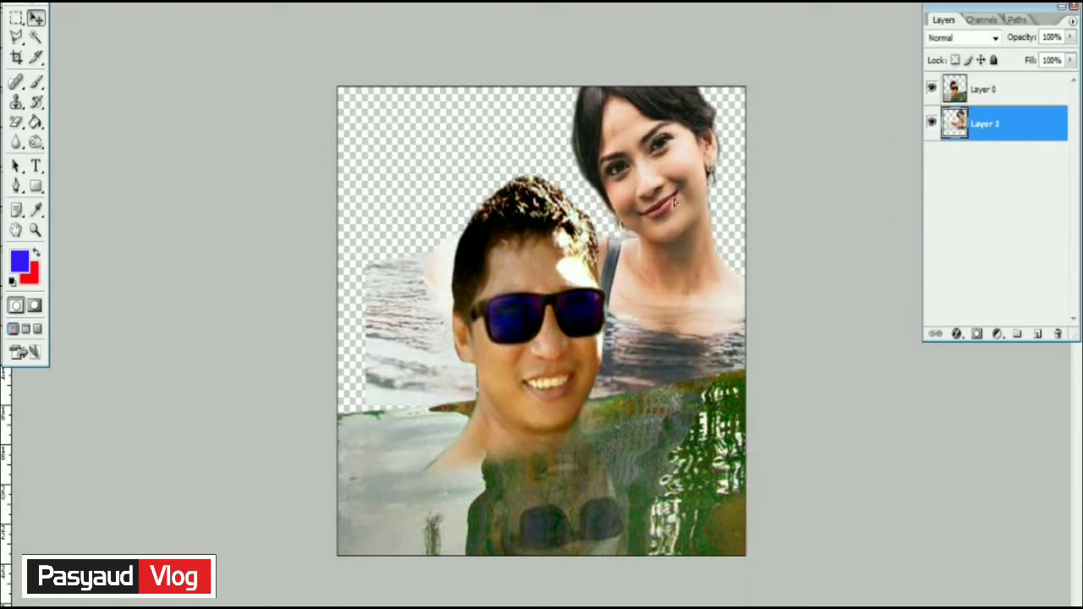
pyautogui.hotkey('ctrl', 't')
pyautogui.moveTo(360, 430); pyautogui.dragTo(324, 454)
pyautogui.moveTo(649, 310); pyautogui.dragTo(660, 315)
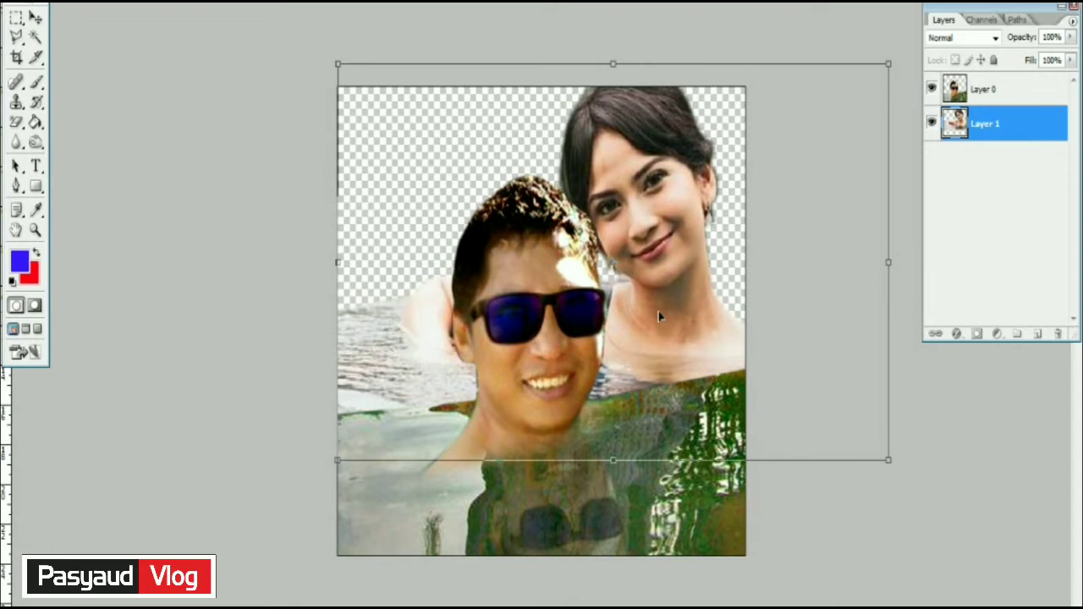
pyautogui.hotkey('ctrl', '-')
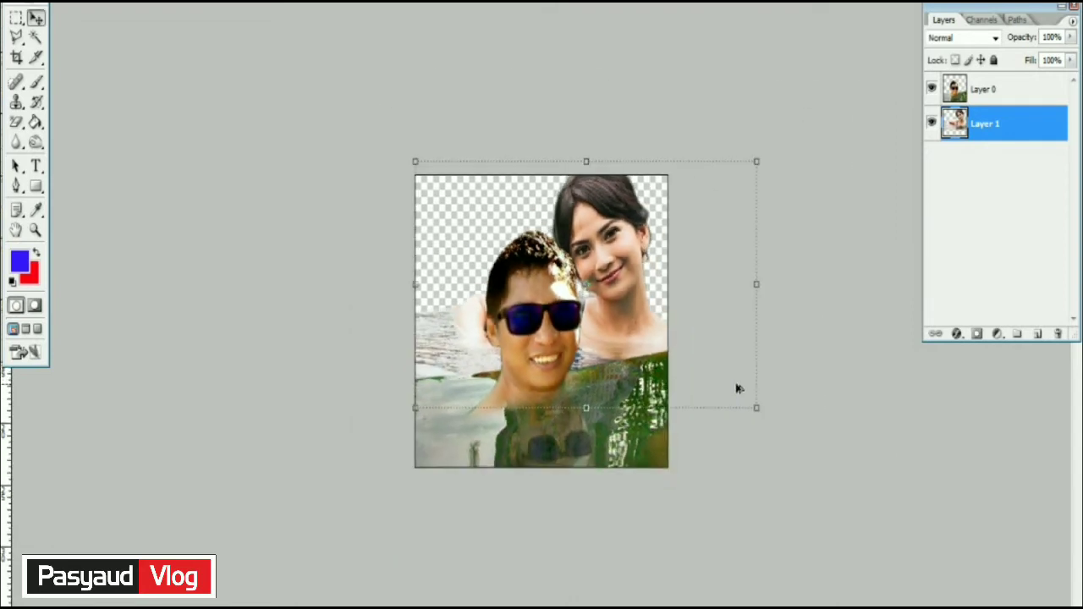
pyautogui.rightClick(627, 442)
pyautogui.click(654, 448)
# - Use a soft eraser on the man's Layer 0 to remove the hard water edge beside his shoulder
pyautogui.click(15, 123)
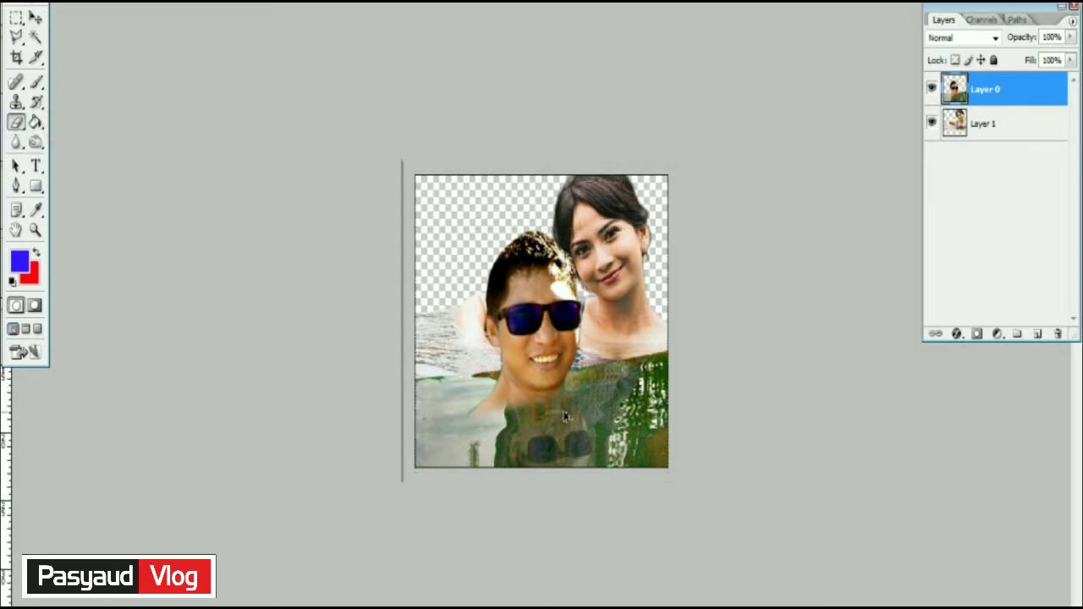
pyautogui.hotkey('ctrl', '+')
pyautogui.rightClick(641, 415)
pyautogui.press('Escape')
pyautogui.rightClick(681, 388)
pyautogui.press('Return')
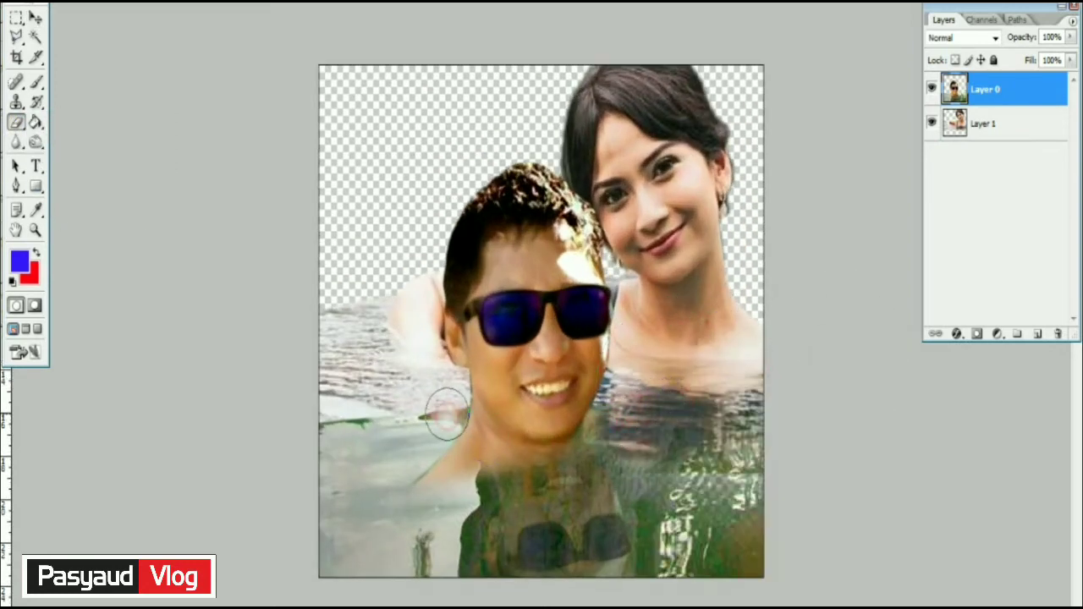
pyautogui.moveTo(344, 362); pyautogui.dragTo(397, 433)
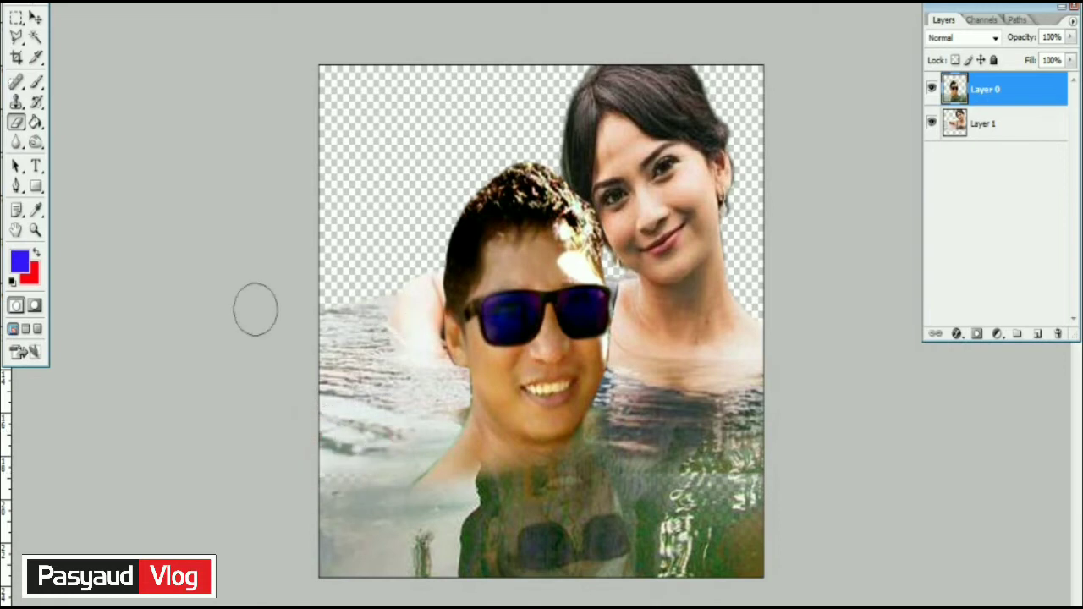
pyautogui.click(35, 18)
pyautogui.hotkey('ctrl', '-')
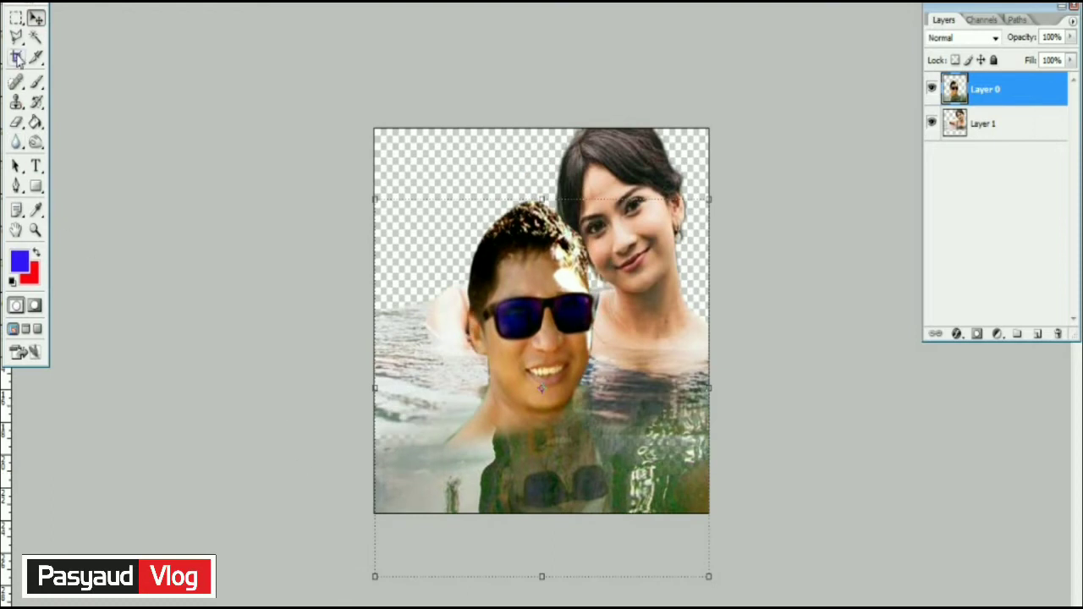
pyautogui.click(16, 37)
# - Lasso the water below the man's chest and tint it with Color Balance highlights +24, +24, +60
pyautogui.moveTo(763, 450); pyautogui.dragTo(336, 471)
pyautogui.moveTo(382, 440); pyautogui.dragTo(379, 441)
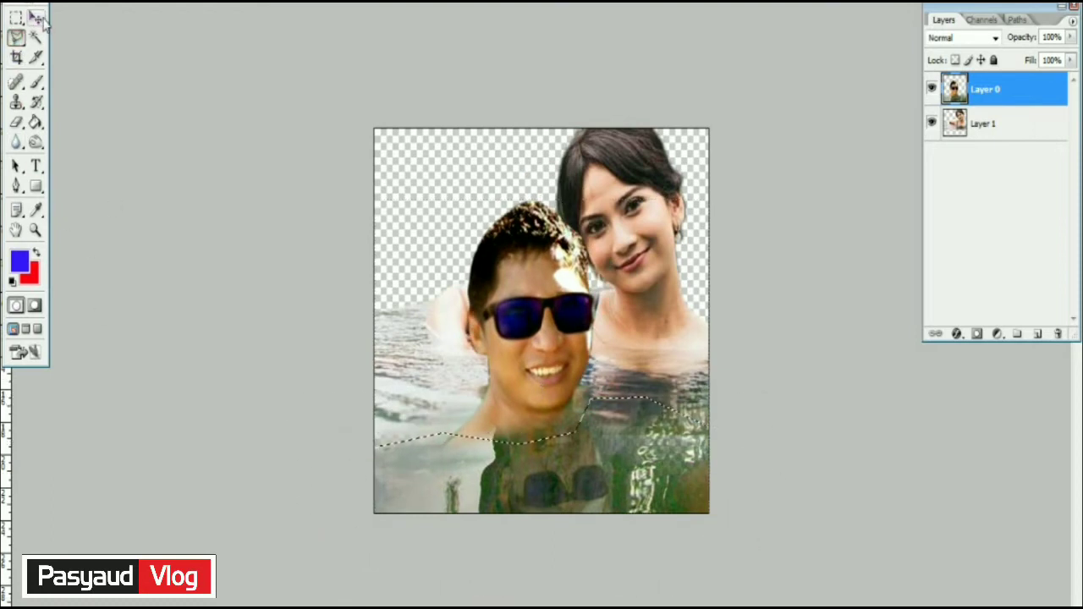
pyautogui.hotkey('ctrl', 'b')
pyautogui.moveTo(886, 110); pyautogui.dragTo(872, 113)
pyautogui.moveTo(886, 155)
pyautogui.mouseDown()
pyautogui.moveTo(909, 158)
pyautogui.moveTo(855, 158)
pyautogui.mouseUp()
pyautogui.click(948, 206)
pyautogui.moveTo(885, 111)
pyautogui.mouseDown()
pyautogui.moveTo(863, 134)
pyautogui.moveTo(931, 158)
pyautogui.moveTo(923, 138)
pyautogui.moveTo(889, 137)
pyautogui.moveTo(904, 136)
pyautogui.moveTo(905, 111)
pyautogui.mouseUp()
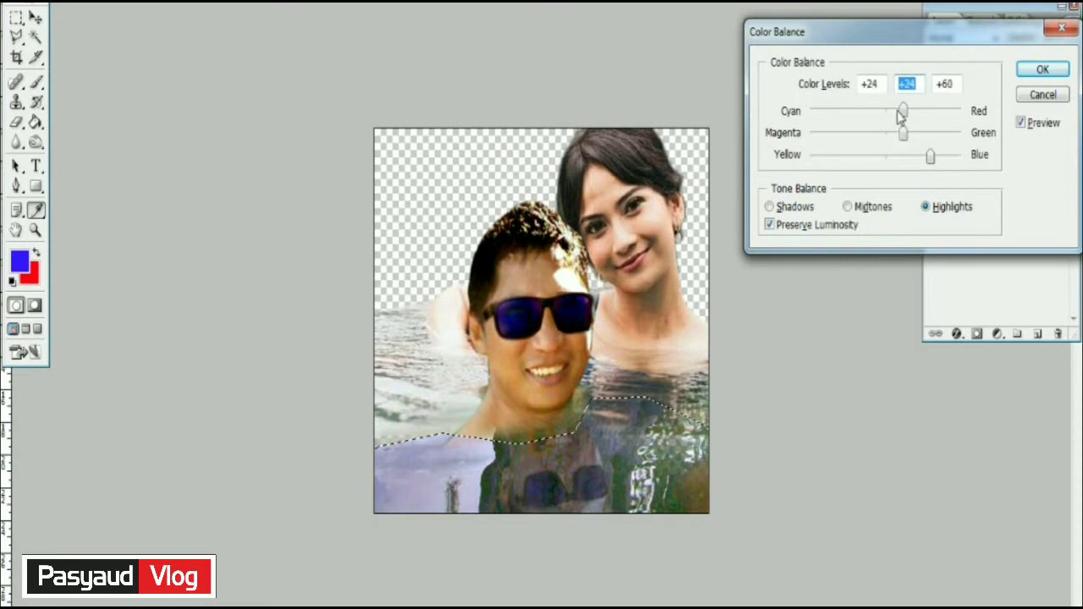
pyautogui.click(1041, 68)
pyautogui.hotkey('ctrl', 'd')
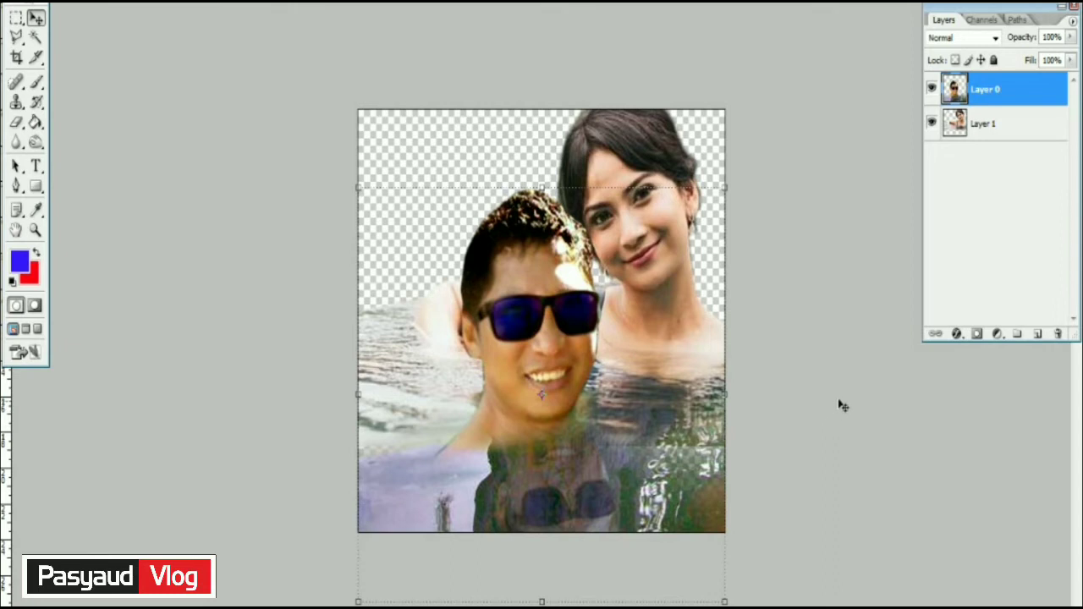
pyautogui.hotkey('ctrl', 'l')
# - Apply Levels to the man's layer with midtones 1,06 and output black 15
pyautogui.moveTo(850, 194); pyautogui.dragTo(841, 196)
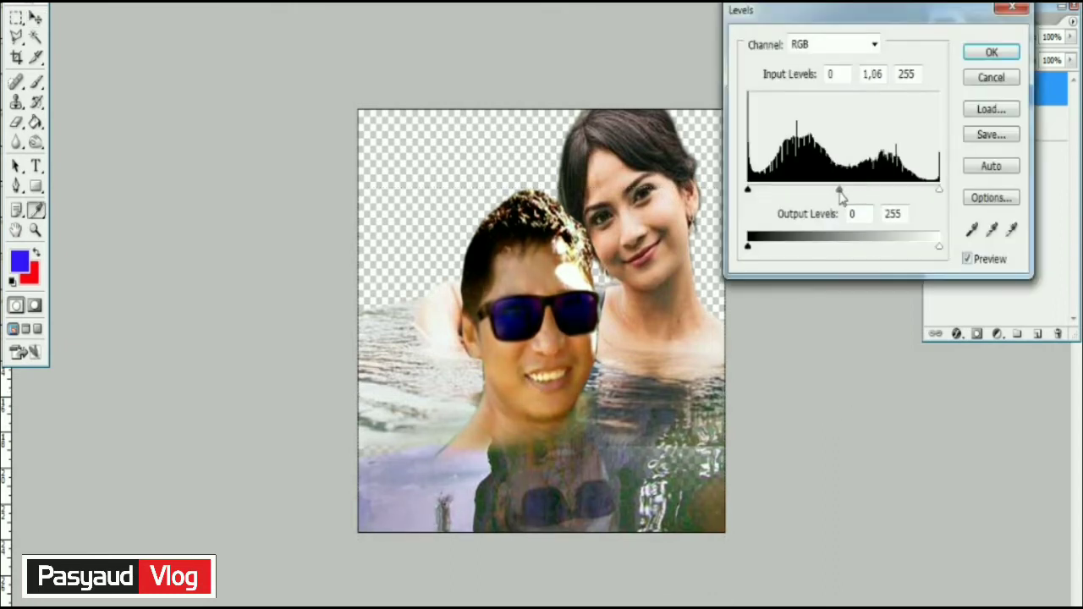
pyautogui.moveTo(748, 246); pyautogui.dragTo(760, 248)
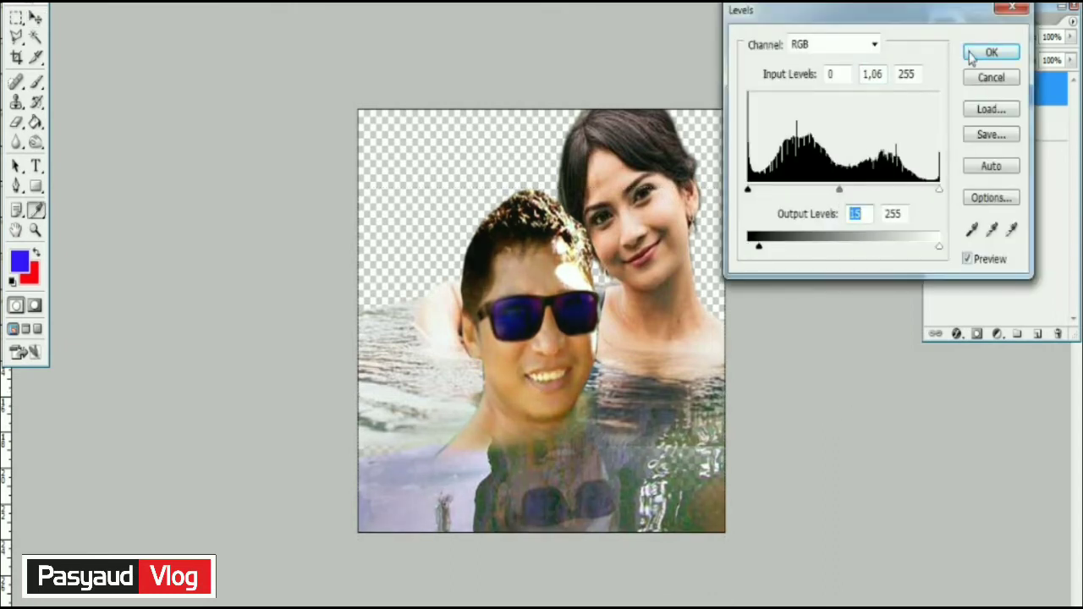
pyautogui.click(971, 55)
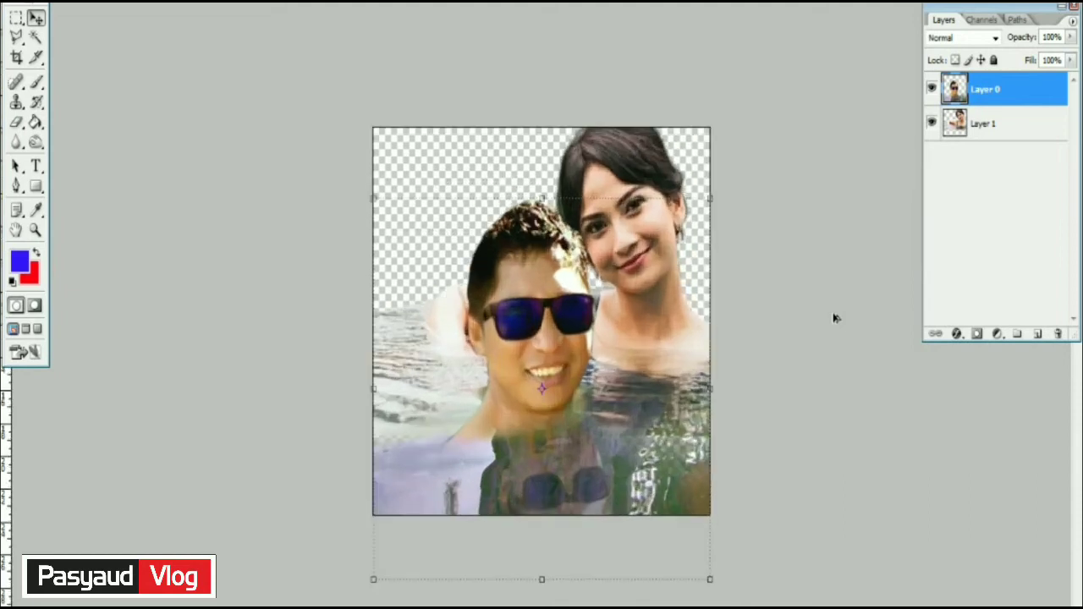
pyautogui.hotkey('ctrl', '+')
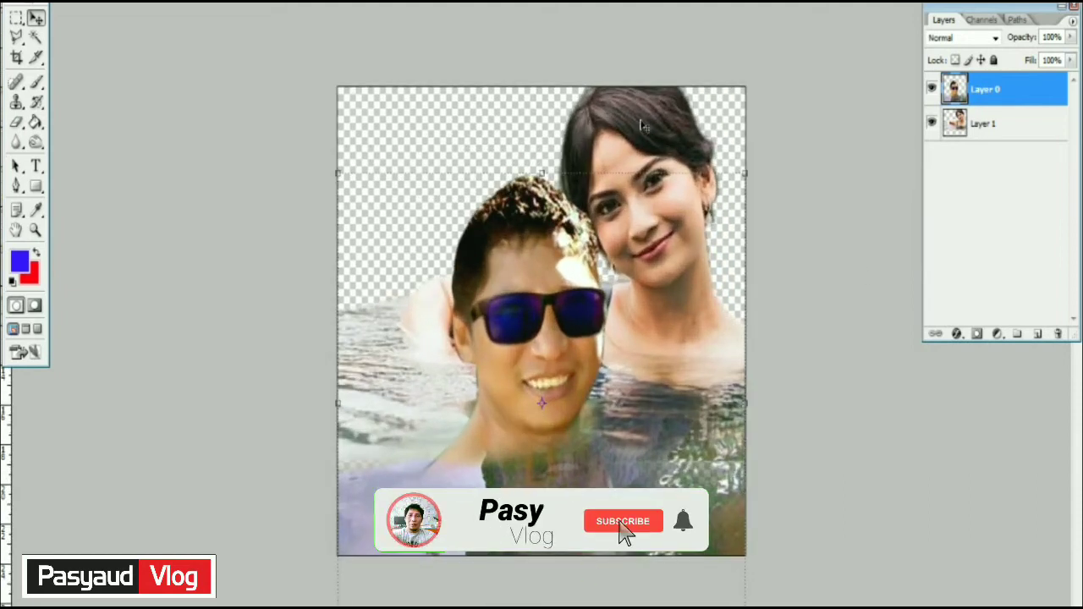
# - Cool the woman's Layer 1 with a midtone Color Balance of about -38, +27, +25
pyautogui.click(1008, 124)
pyautogui.hotkey('ctrl', 'b')
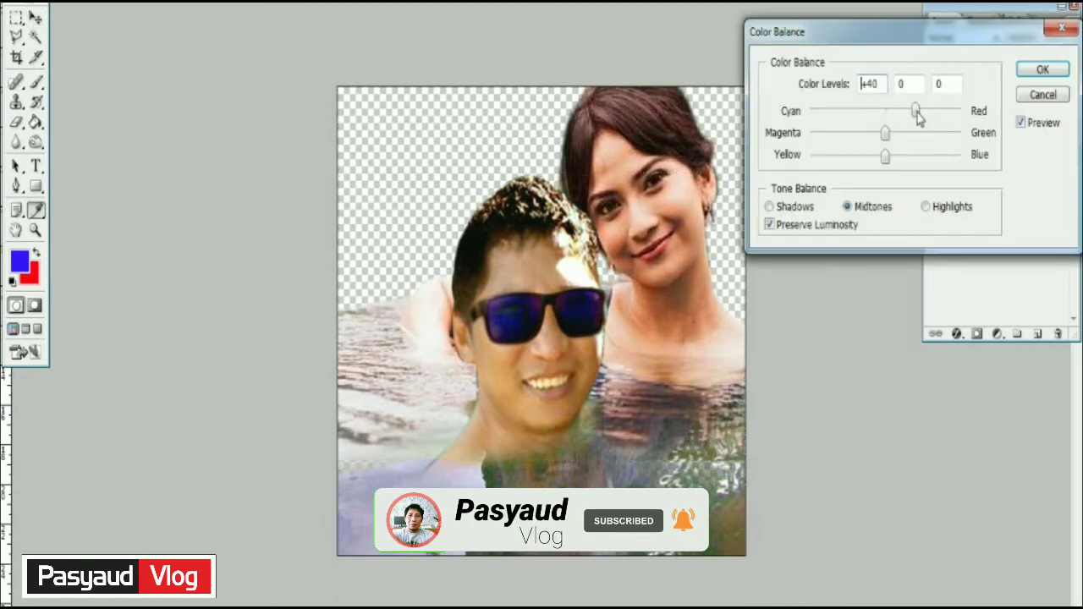
pyautogui.moveTo(885, 132)
pyautogui.mouseDown()
pyautogui.moveTo(873, 134)
pyautogui.moveTo(904, 157)
pyautogui.mouseUp()
pyautogui.moveTo(921, 111); pyautogui.dragTo(920, 112)
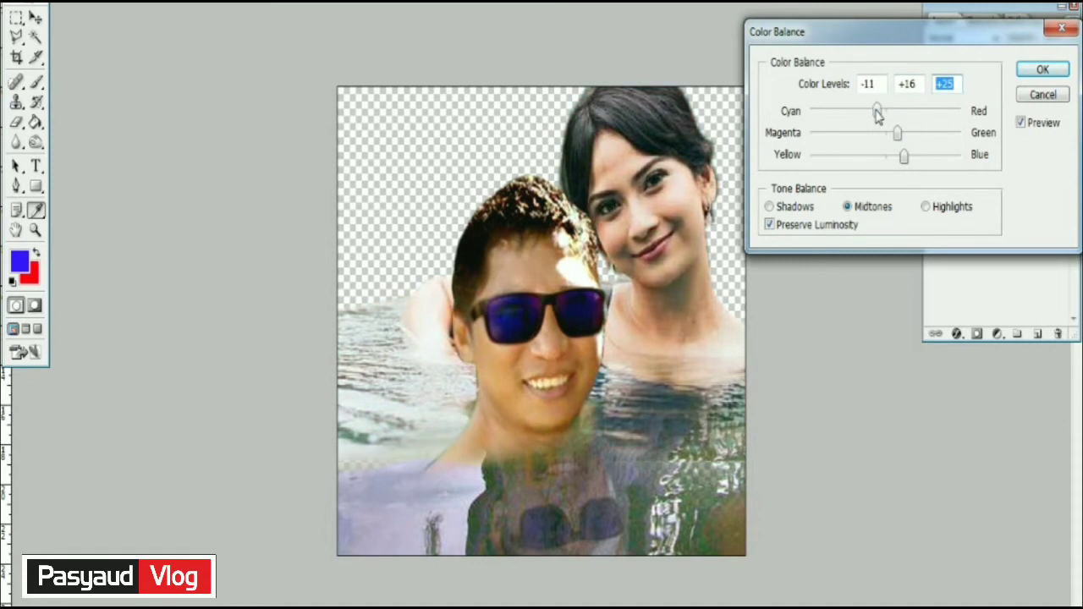
pyautogui.moveTo(906, 133); pyautogui.dragTo(881, 133)
pyautogui.click(1043, 69)
pyautogui.hotkey('ctrl', '-')
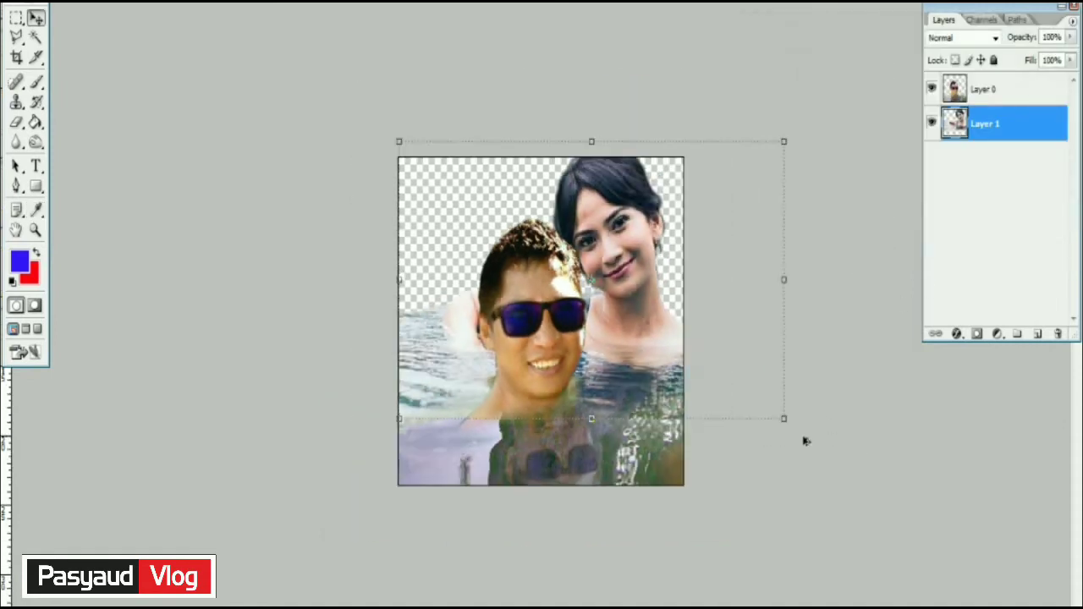
pyautogui.hotkey('ctrl', '+')
# - Nudge the man's Layer 0 up and left, then scale it slightly larger
pyautogui.click(578, 505)
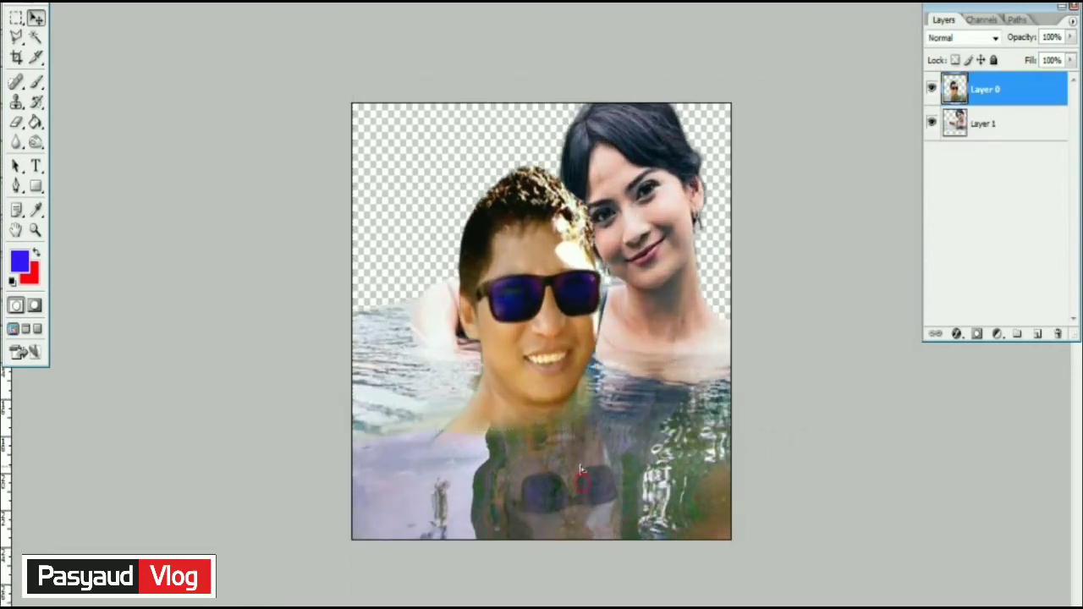
pyautogui.press('Up')
pyautogui.press('Up')
pyautogui.press('Up')
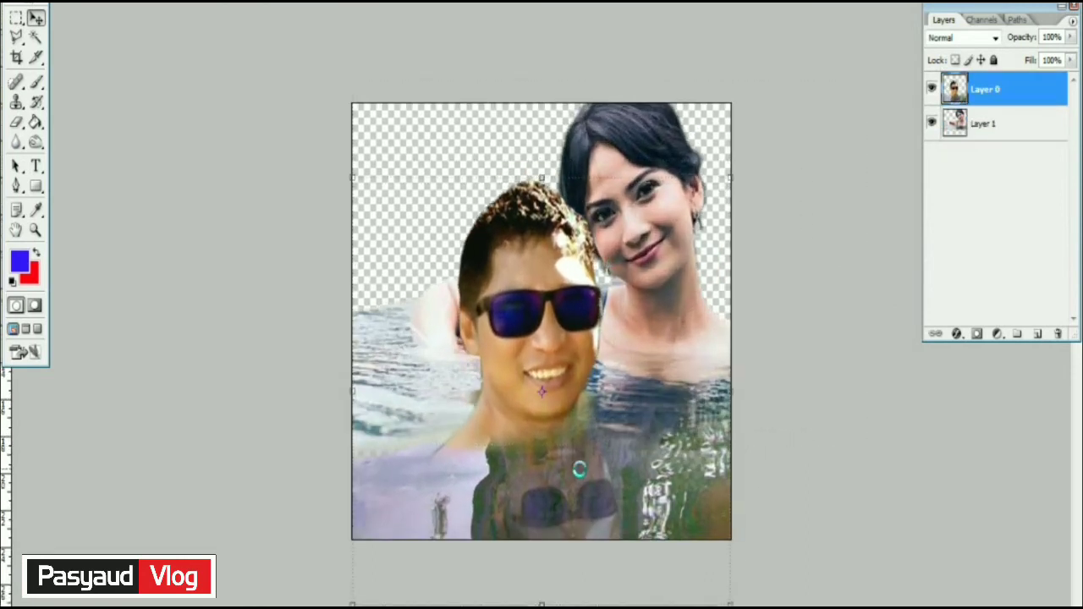
pyautogui.press('Up')
pyautogui.press('Up')
pyautogui.press('Up')
pyautogui.press('Up')
pyautogui.press('Up')
pyautogui.press('Up')
pyautogui.press('Up')
pyautogui.press('Up')
pyautogui.press('Up')
pyautogui.press('Up')
pyautogui.press('Up')
pyautogui.press('Up')
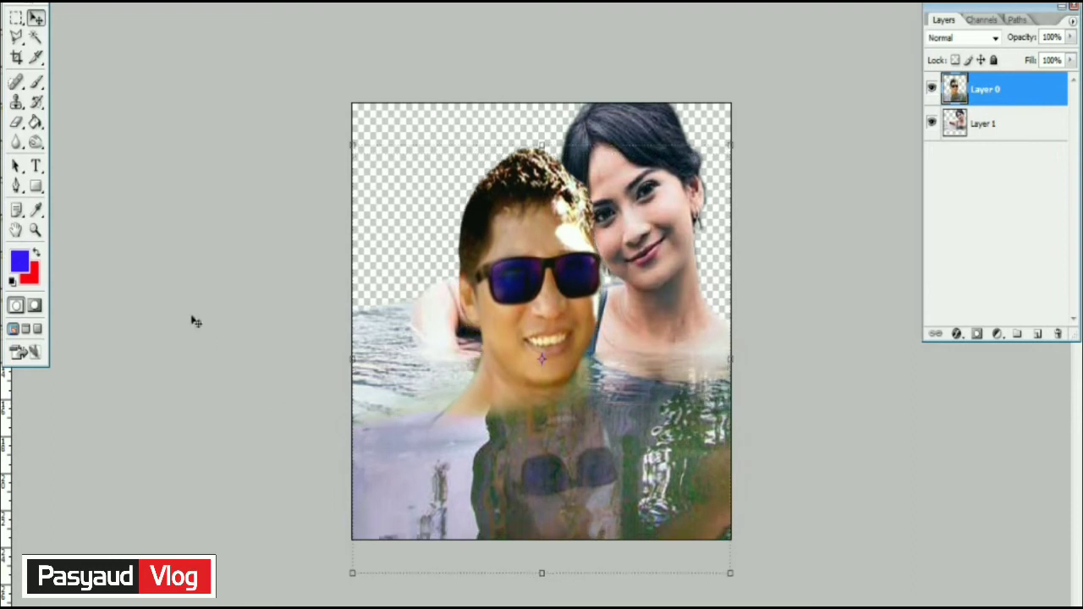
pyautogui.press('Left')
pyautogui.press('Left')
pyautogui.press('Left')
pyautogui.press('Left')
pyautogui.press('Left')
pyautogui.press('Left')
pyautogui.press('Left')
pyautogui.press('Left')
pyautogui.press('Left')
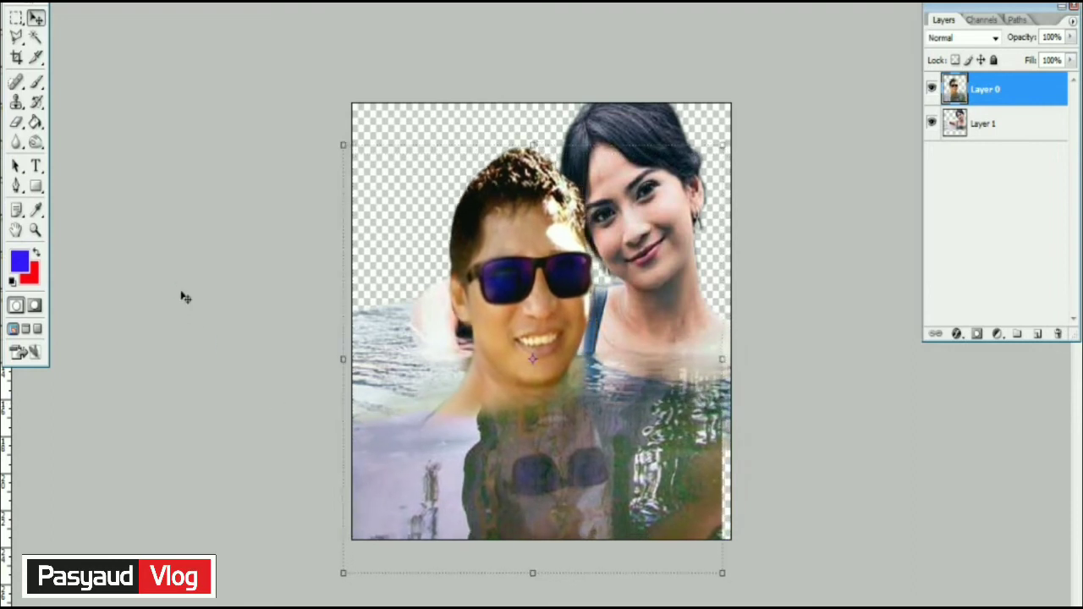
pyautogui.press('Left')
pyautogui.press('Left')
pyautogui.press('Left')
pyautogui.press('Left')
pyautogui.moveTo(718, 574); pyautogui.dragTo(733, 590)
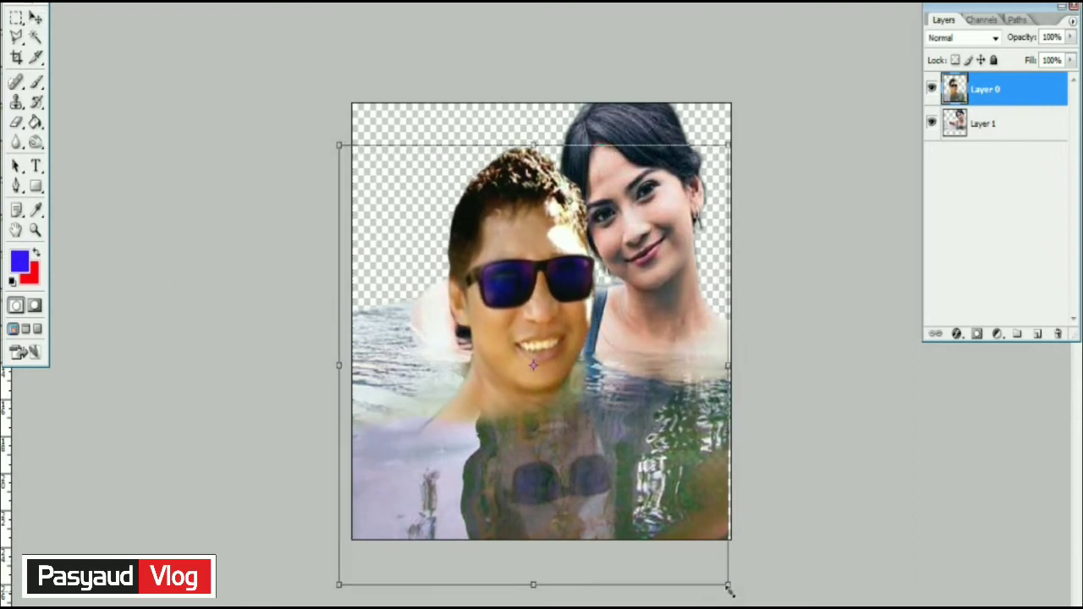
pyautogui.click(19, 123)
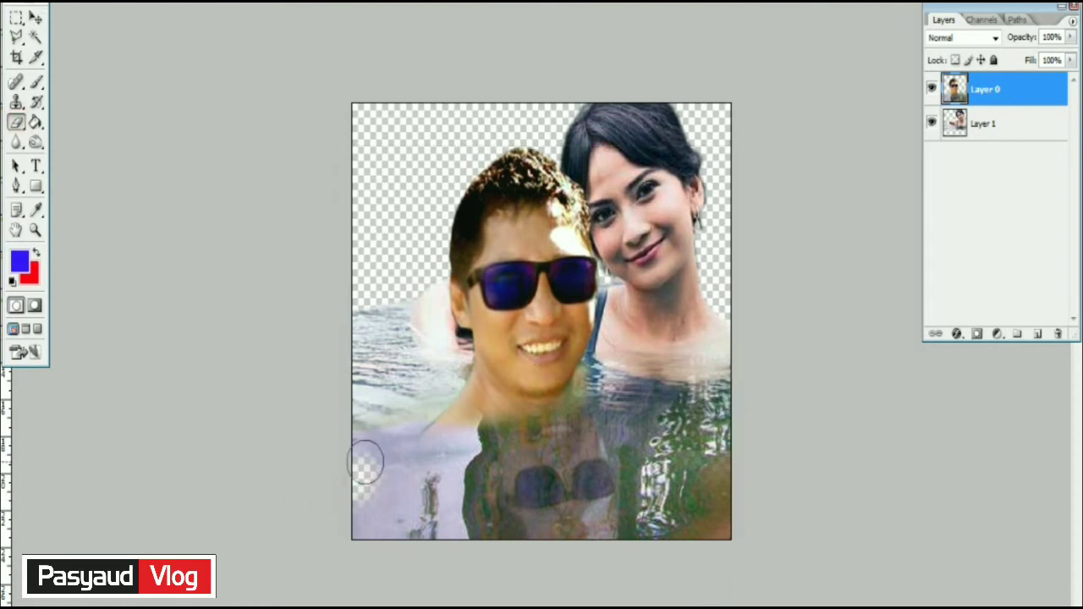
pyautogui.hotkey('ctrl', '-')
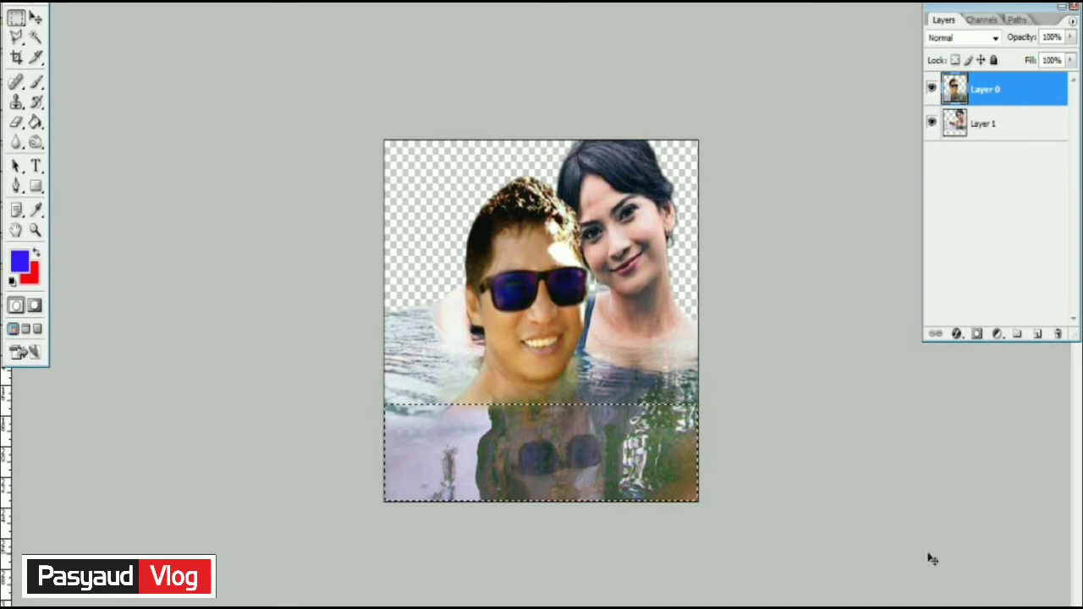
# - Shift the lower water strip's midtones to about -25, -1, -20 with Color Balance
pyautogui.hotkey('ctrl', 'b')
pyautogui.moveTo(885, 111); pyautogui.dragTo(892, 111)
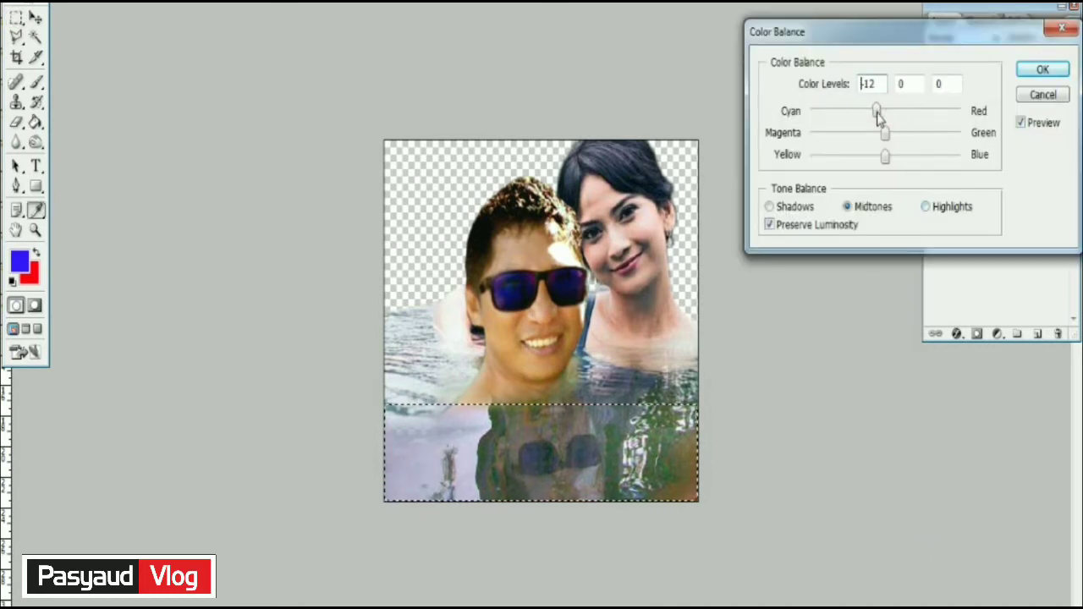
pyautogui.moveTo(867, 134)
pyautogui.mouseDown()
pyautogui.moveTo(886, 134)
pyautogui.moveTo(894, 158)
pyautogui.mouseUp()
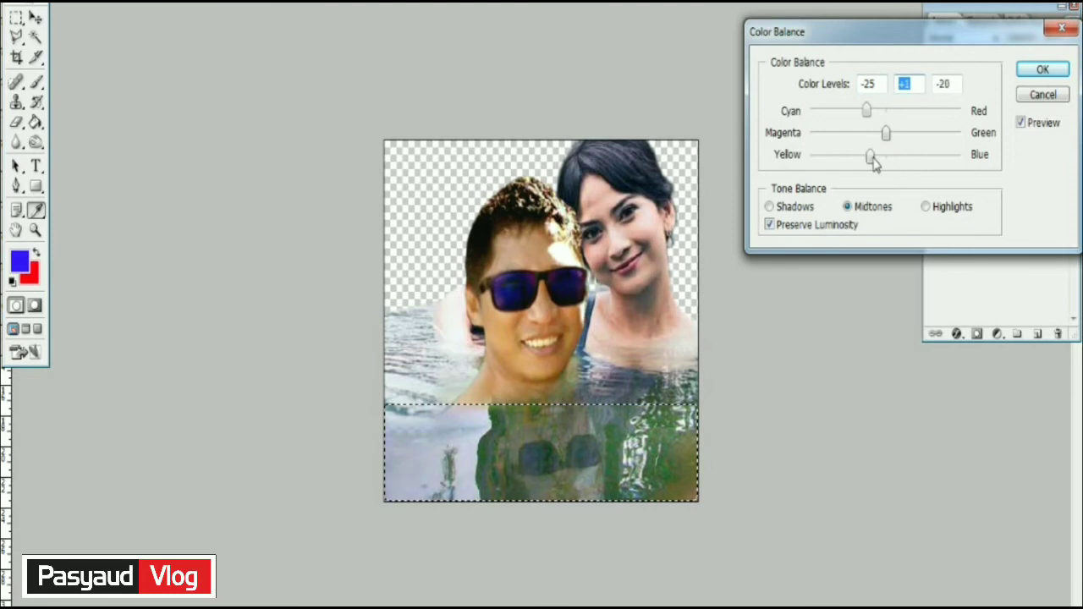
pyautogui.click(1041, 69)
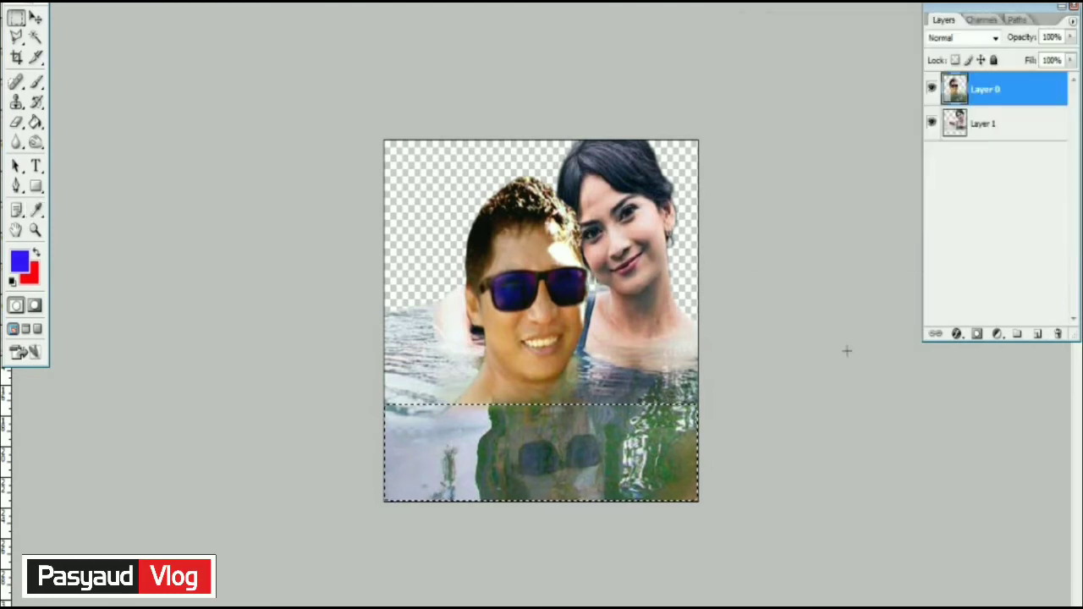
# - Apply a shadows Color Balance of about +2, -5, -24 to the strip and deselect it
pyautogui.hotkey('ctrl', 'b')
pyautogui.click(769, 207)
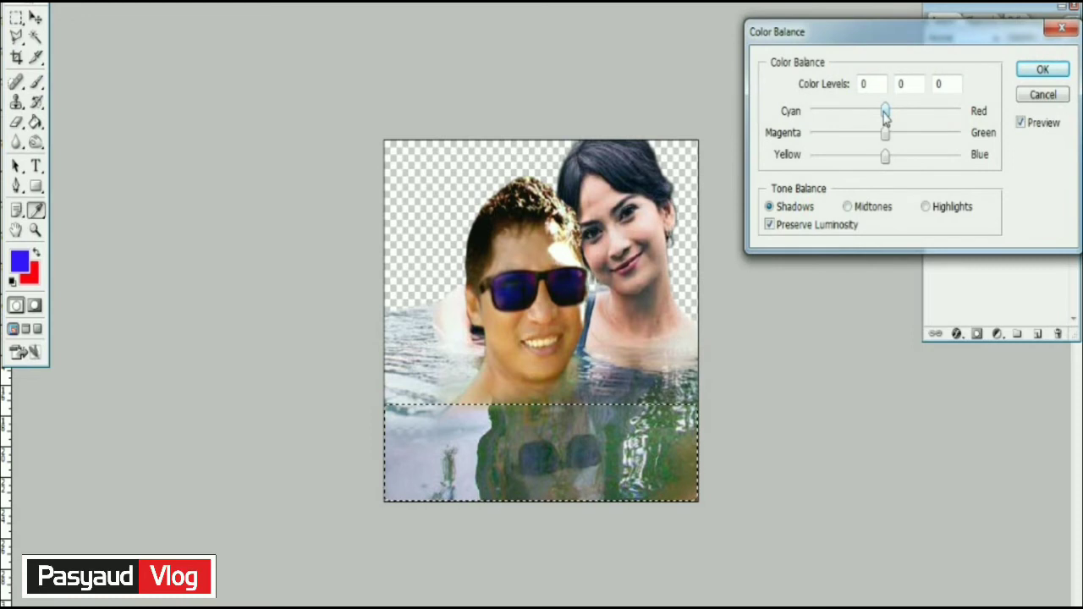
pyautogui.moveTo(885, 134); pyautogui.dragTo(876, 169)
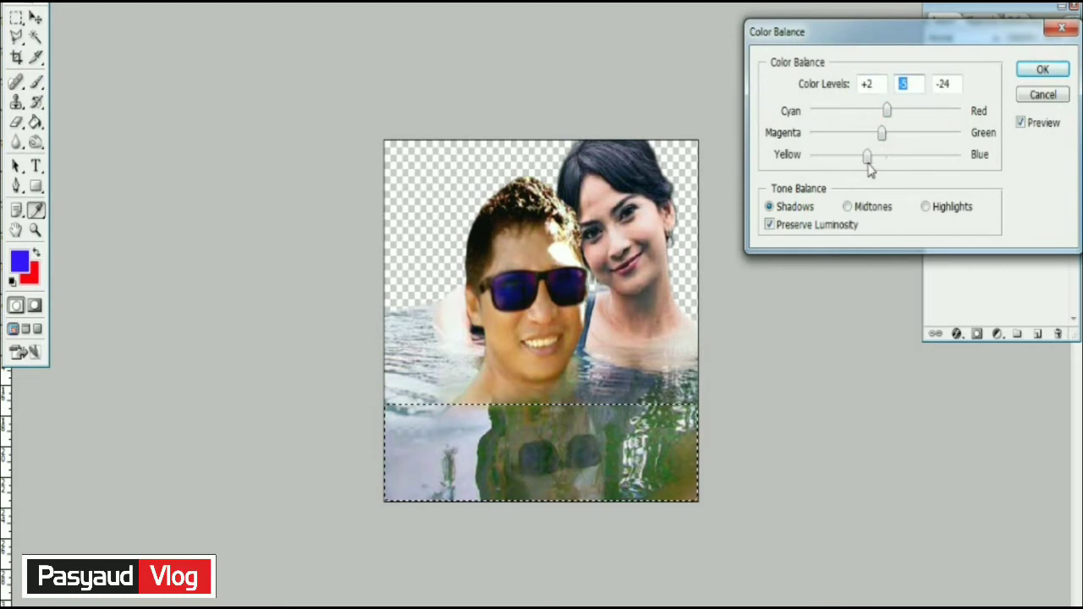
pyautogui.click(1041, 69)
pyautogui.hotkey('ctrl', 'd')
pyautogui.hotkey('ctrl', '-')
pyautogui.hotkey('ctrl', '-')
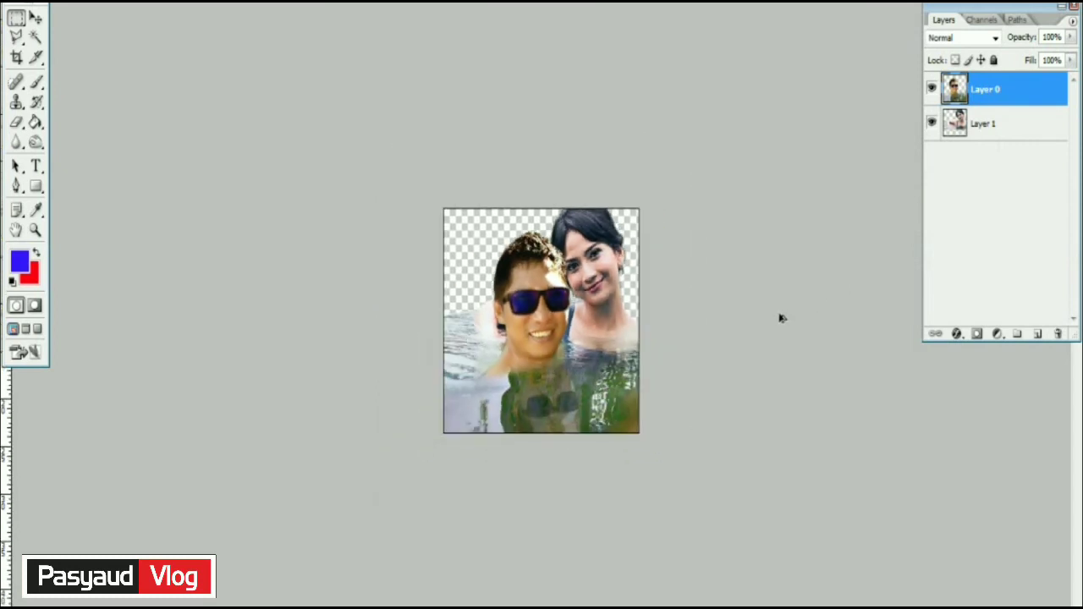
# - Erase the overlapping water near the woman and select the canvas's bottom strip
pyautogui.hotkey('ctrl', '+')
pyautogui.hotkey('ctrl', '+')
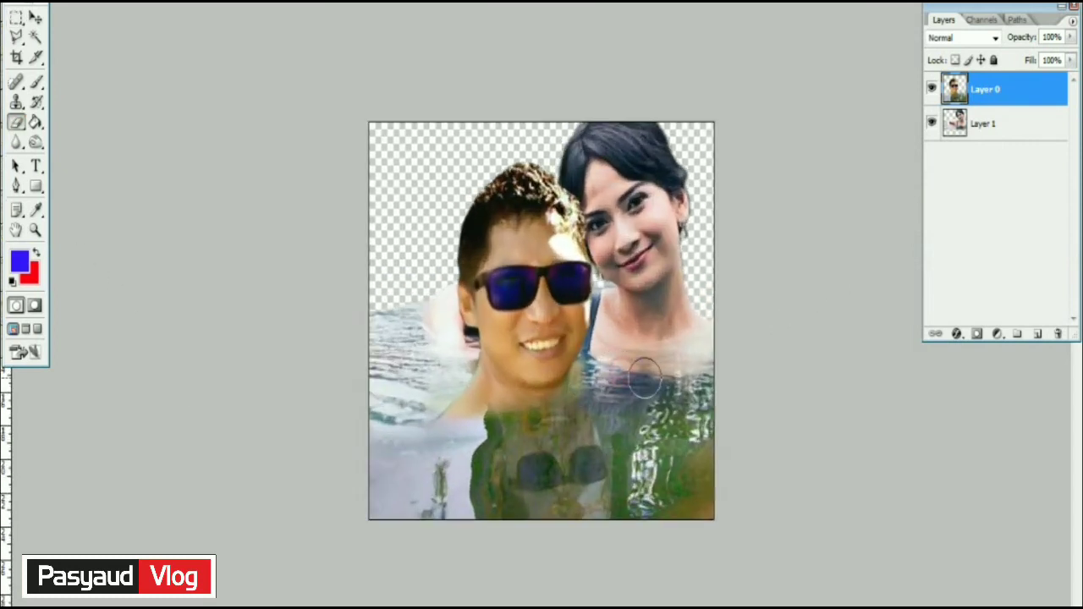
pyautogui.moveTo(685, 387)
pyautogui.mouseDown()
pyautogui.moveTo(596, 406)
pyautogui.moveTo(702, 430)
pyautogui.mouseUp()
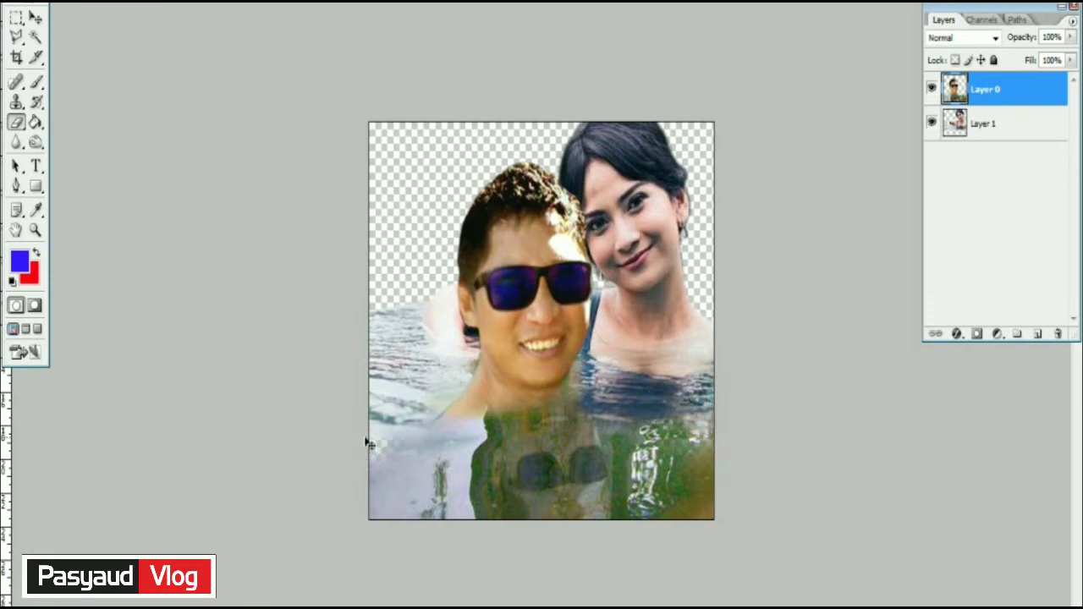
pyautogui.click(35, 17)
pyautogui.click(16, 17)
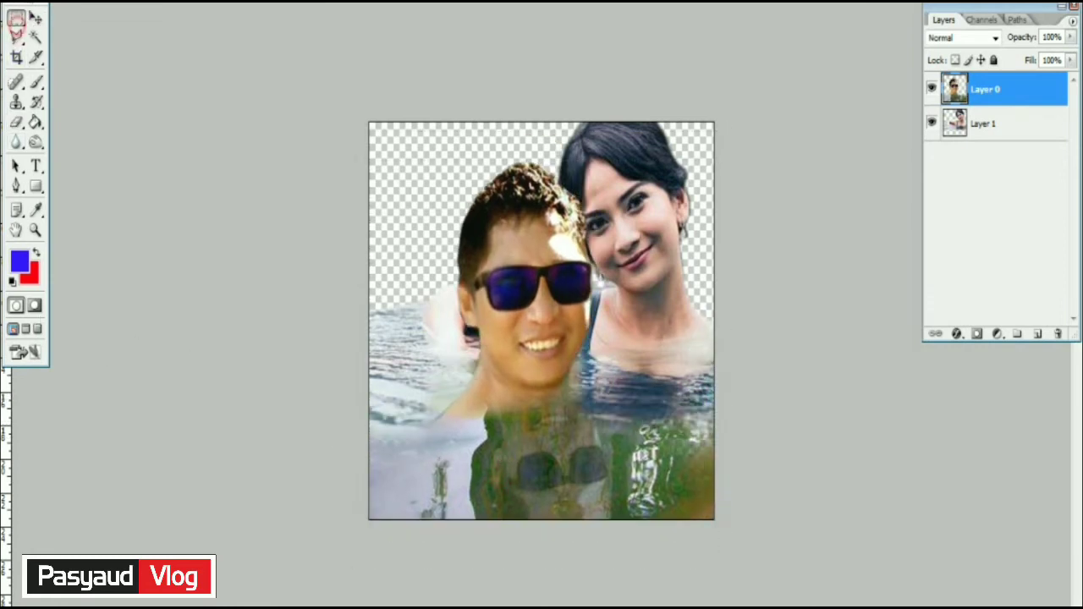
pyautogui.moveTo(454, 440); pyautogui.dragTo(715, 520)
# - Adjust the man's layer opacity and bring up transform handles on it
pyautogui.click(1071, 38)
pyautogui.moveTo(1068, 55)
pyautogui.mouseDown()
pyautogui.moveTo(1053, 56)
pyautogui.moveTo(1072, 56)
pyautogui.mouseUp()
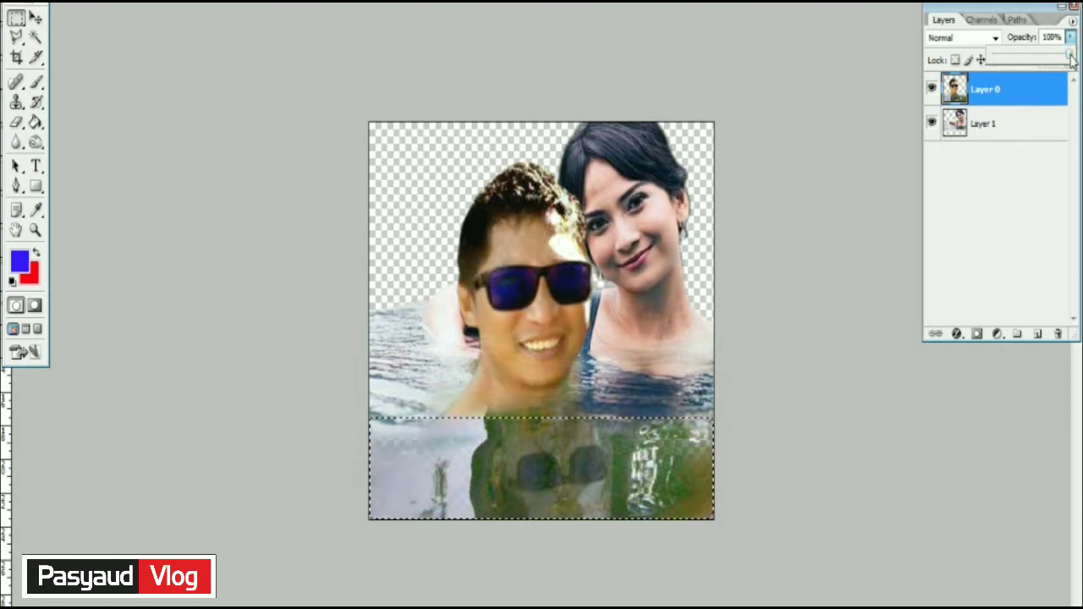
pyautogui.click(862, 255)
pyautogui.click(35, 17)
pyautogui.hotkey('ctrl', 't')
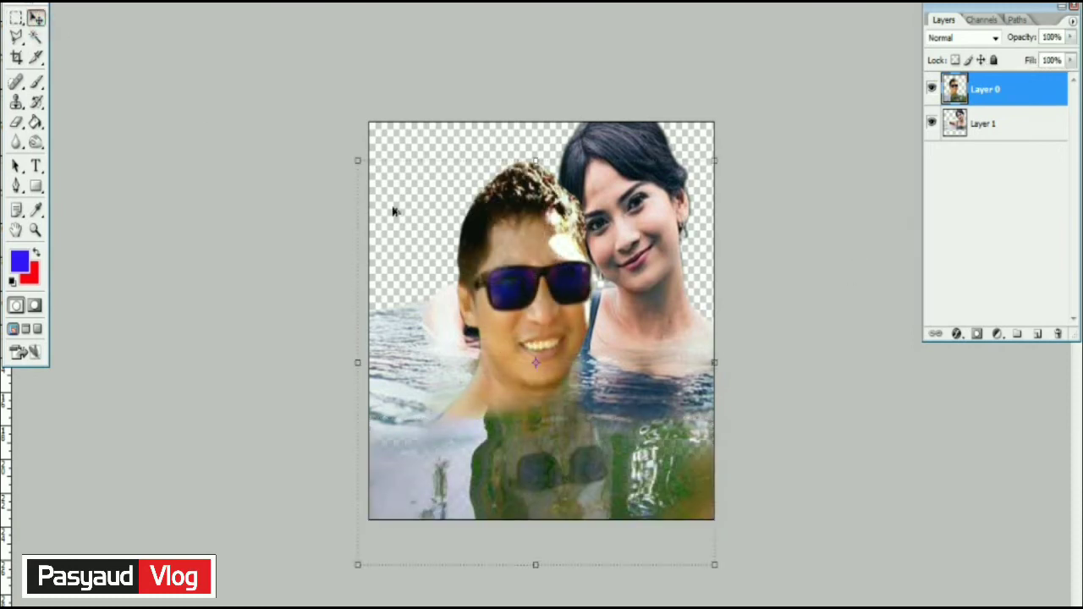
pyautogui.hotkey('ctrl', '-')
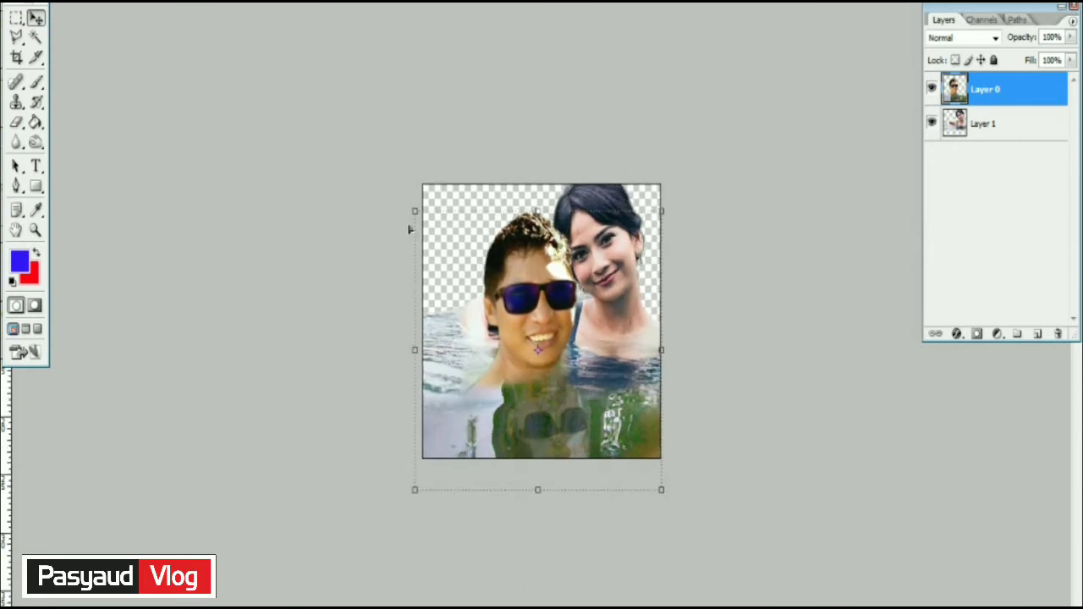
# - Merge the man's Layer 0 down into the woman's Layer 1
pyautogui.click(127, 2)
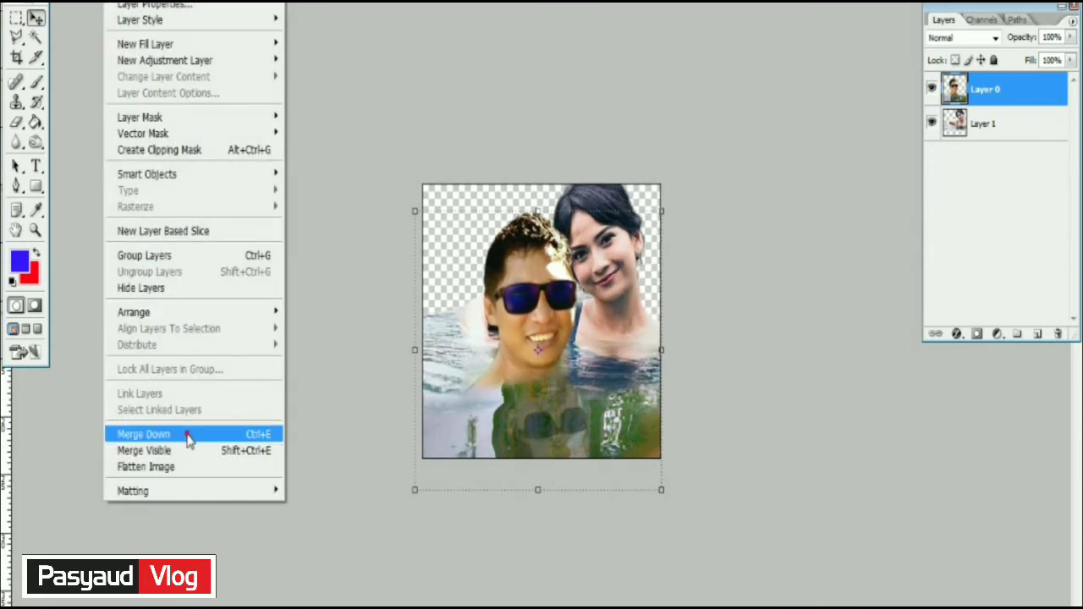
pyautogui.click(186, 433)
pyautogui.click(16, 17)
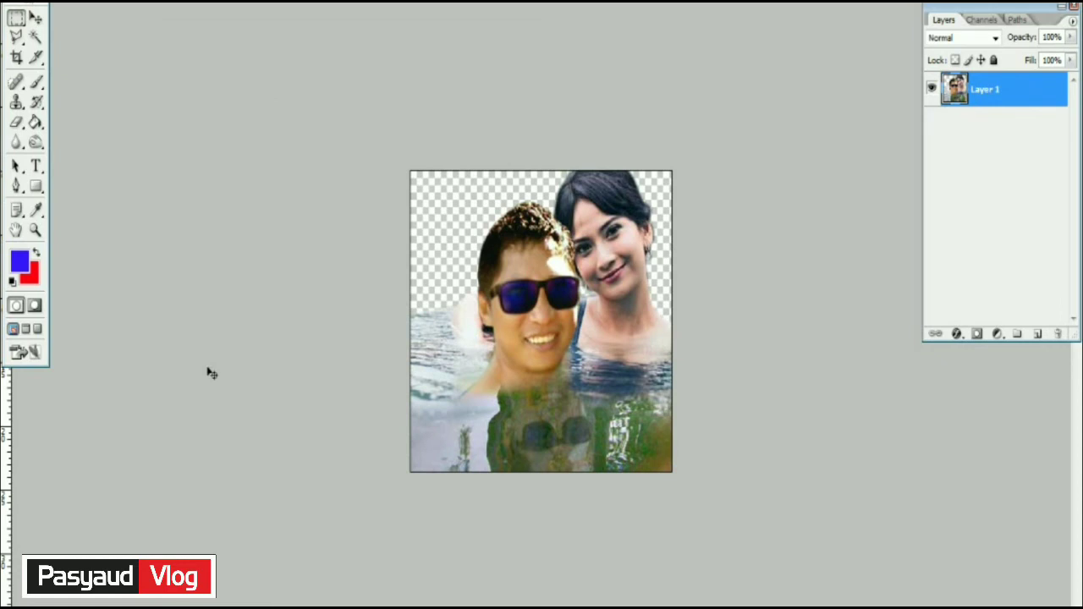
# - Duplicate the couple layer and fade the copy to 41% fill and 26% opacity
pyautogui.hotkey('ctrl', 'j')
pyautogui.moveTo(1071, 60); pyautogui.dragTo(1028, 83)
pyautogui.moveTo(1071, 37); pyautogui.dragTo(1015, 56)
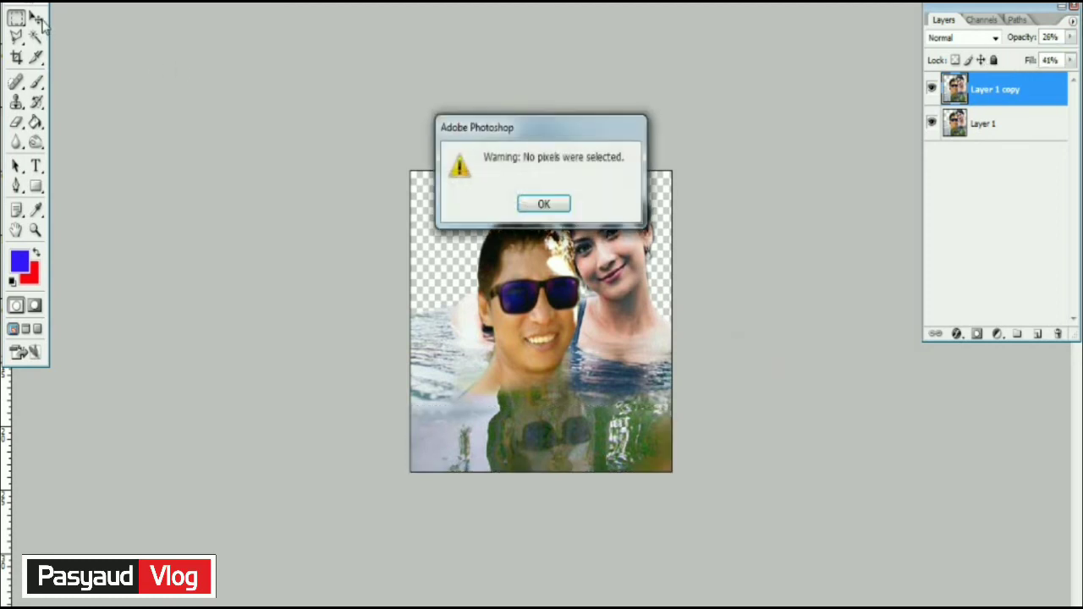
pyautogui.click(545, 203)
# - Merge the faded copy down into Layer 1 over the river backdrop
pyautogui.click(80, 2)
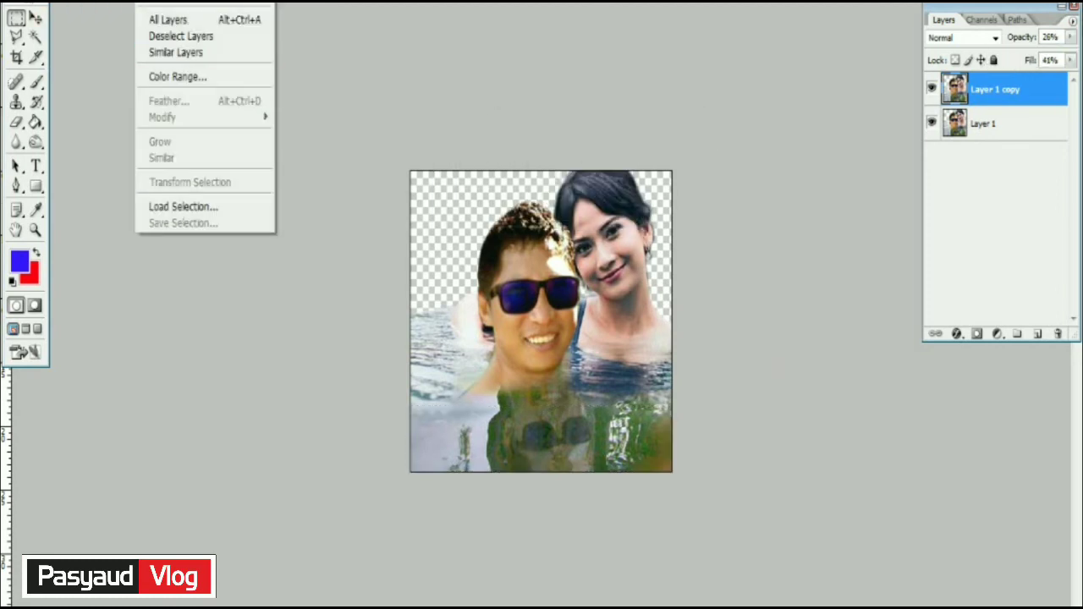
pyautogui.click(179, 524)
pyautogui.click(35, 17)
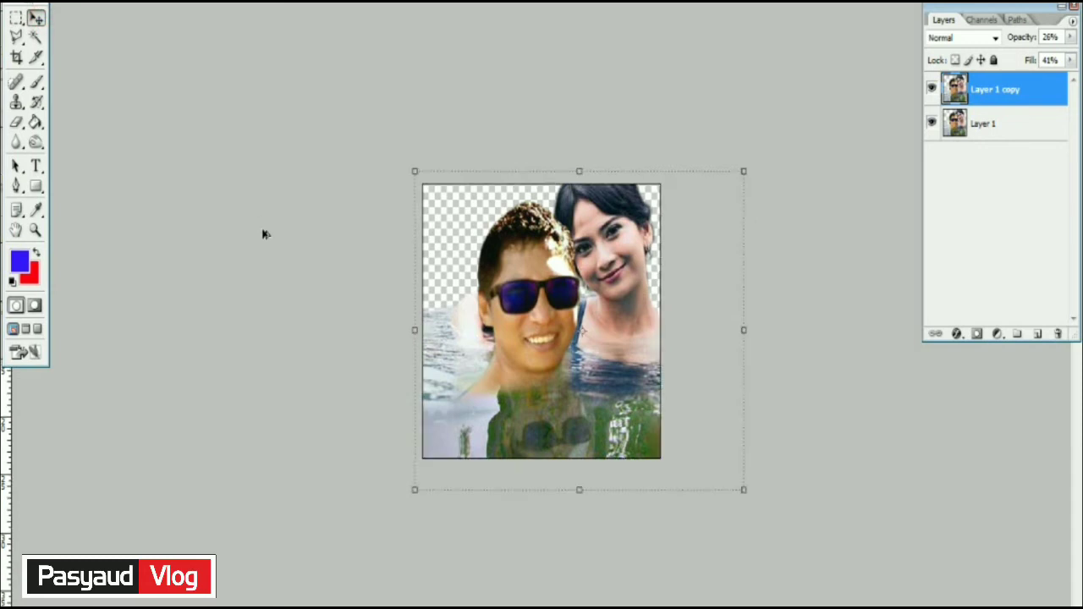
pyautogui.click(114, 2)
pyautogui.click(164, 432)
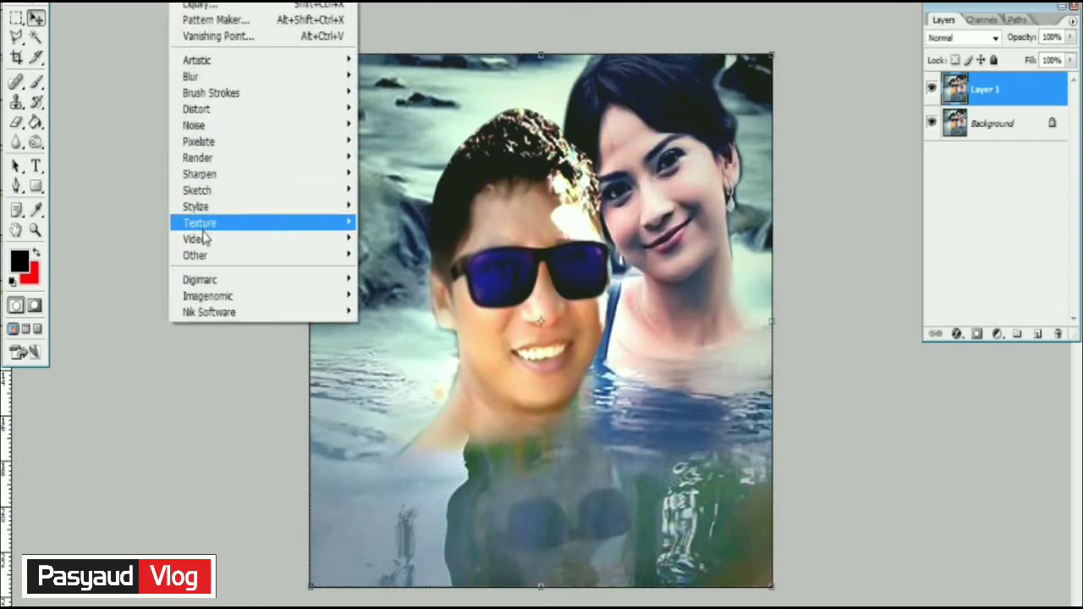
# - Apply Unsharp Mask to the couple's Layer 1 at Amount 109% and Radius 2.4 px
pyautogui.click(415, 238)
pyautogui.moveTo(575, 37)
pyautogui.mouseDown()
pyautogui.moveTo(691, 76)
pyautogui.moveTo(828, 85)
pyautogui.mouseUp()
pyautogui.moveTo(829, 407)
pyautogui.mouseDown()
pyautogui.moveTo(847, 405)
pyautogui.moveTo(745, 405)
pyautogui.mouseUp()
pyautogui.moveTo(855, 359); pyautogui.dragTo(887, 355)
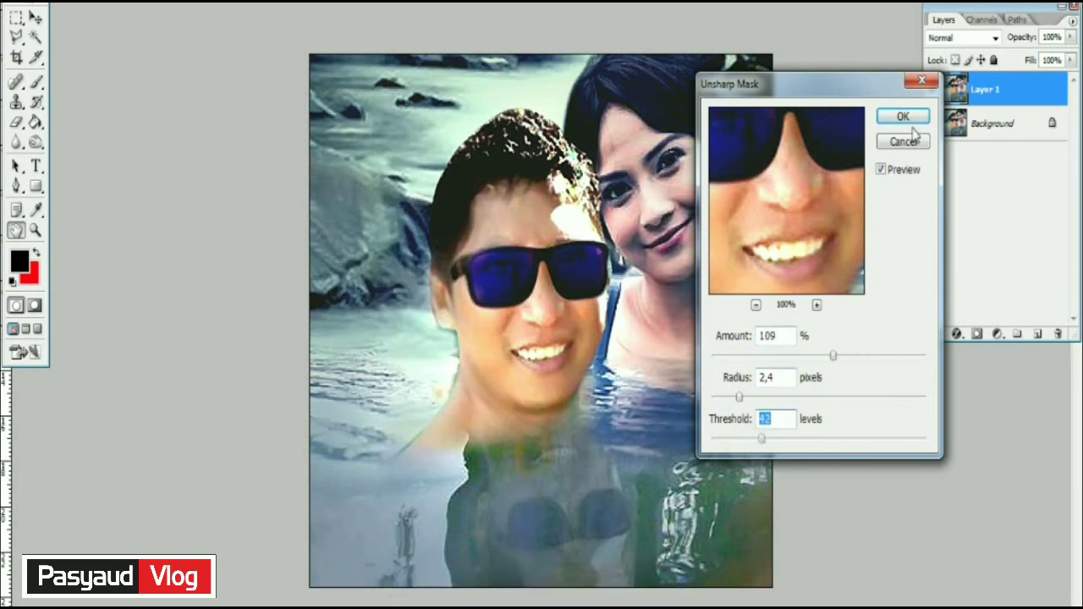
pyautogui.press('Return')
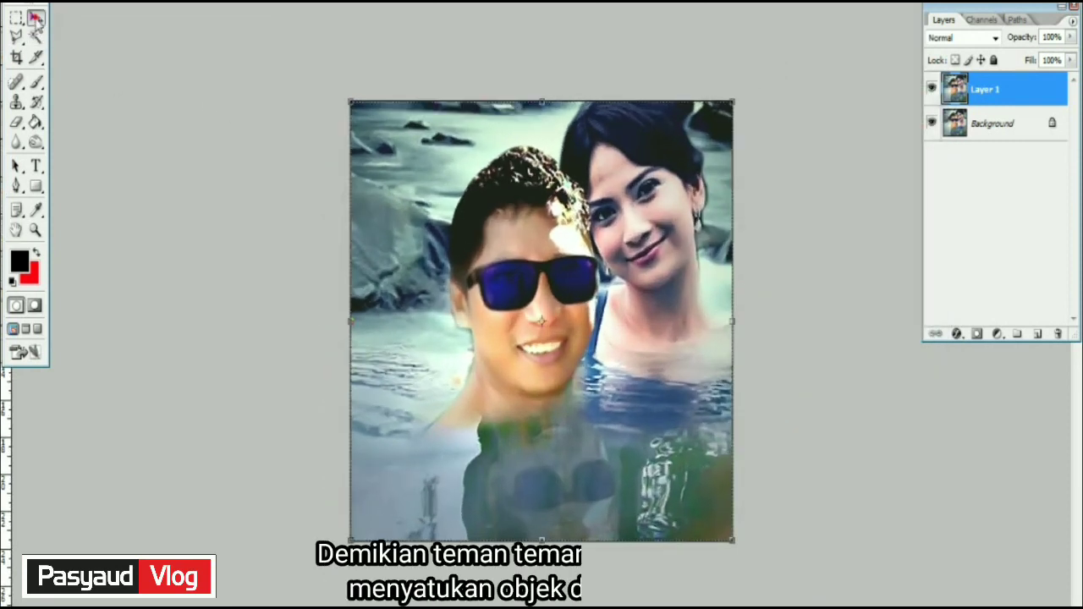
# - Flatten the image, apply one more Sharpen pass, then save and close the document
pyautogui.click(114, 0)
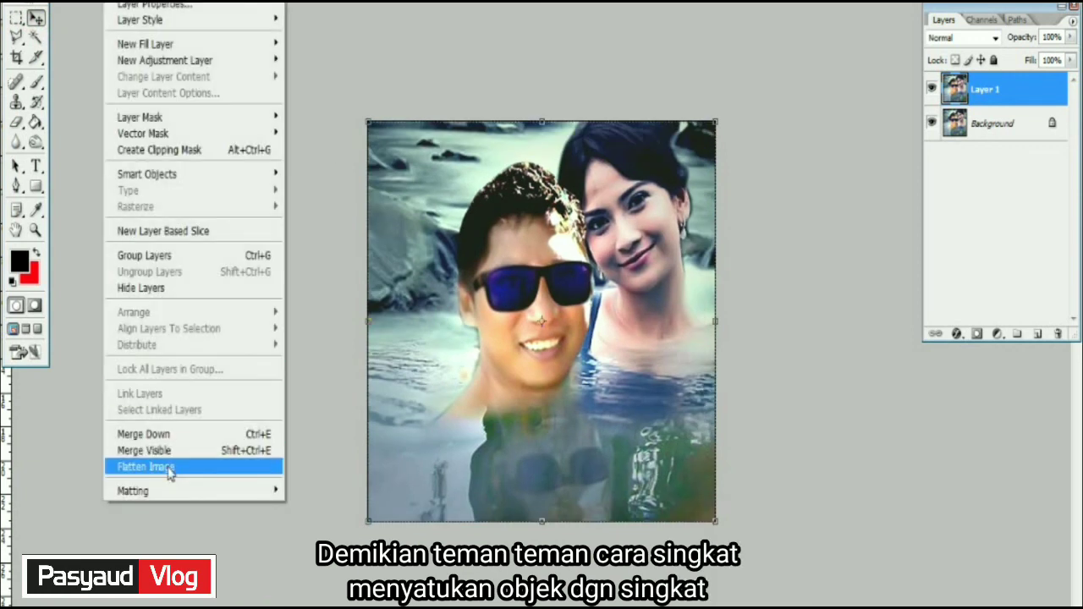
pyautogui.click(168, 468)
pyautogui.click(212, 2)
pyautogui.click(370, 176)
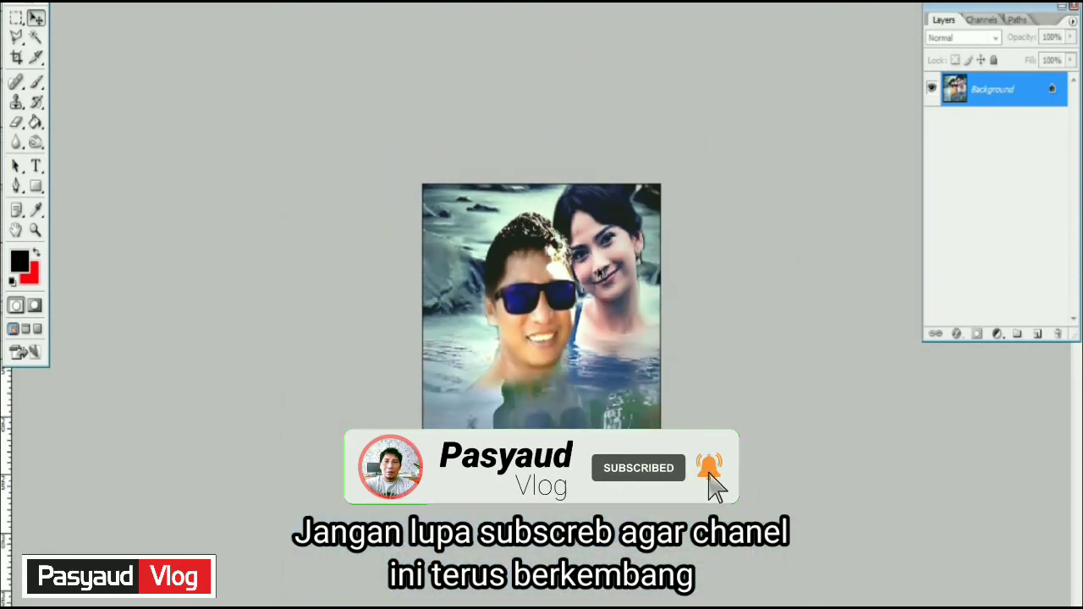
pyautogui.hotkey('ctrl', 'w')
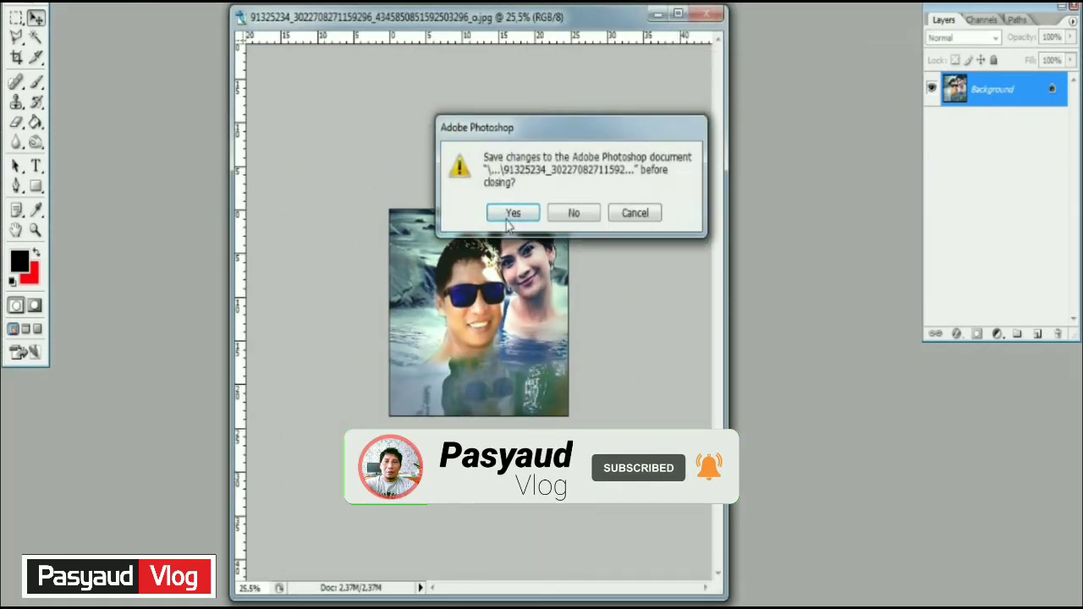
pyautogui.press('Return')
pyautogui.press('Return')
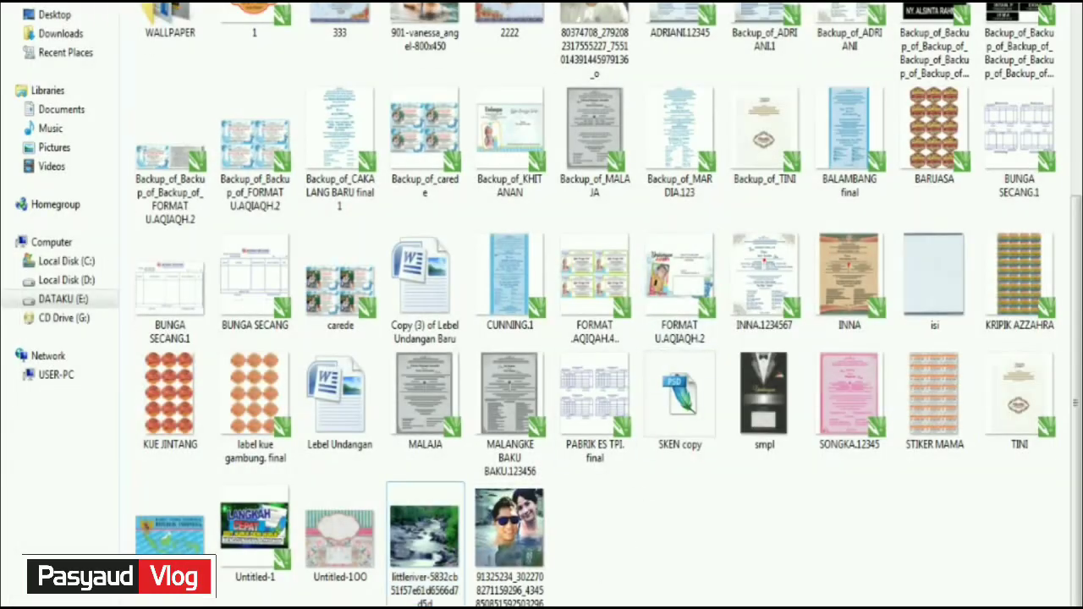